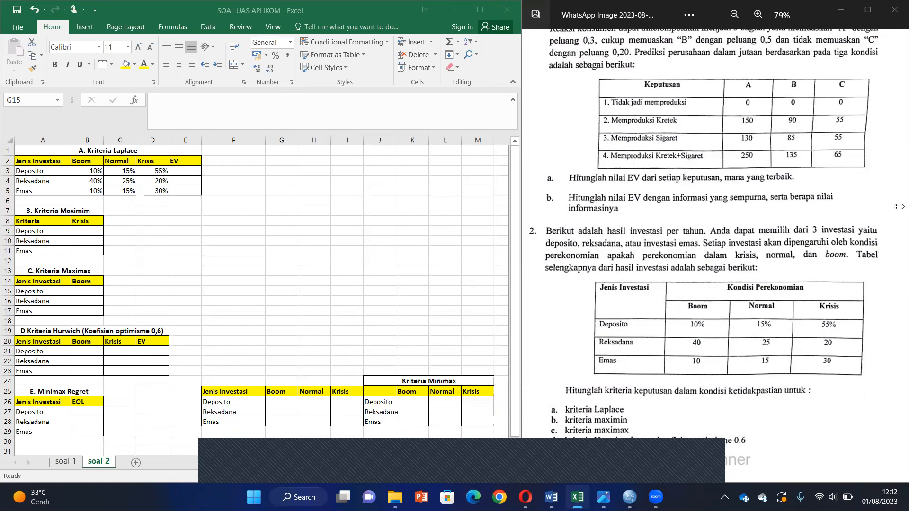
Step: Switch to the Untitled2 dataset in SPSS, maximize its window and show the data sheet
{"action": "left_click_drag", "start_coordinate": [869, 243], "coordinate": [847, 240]}
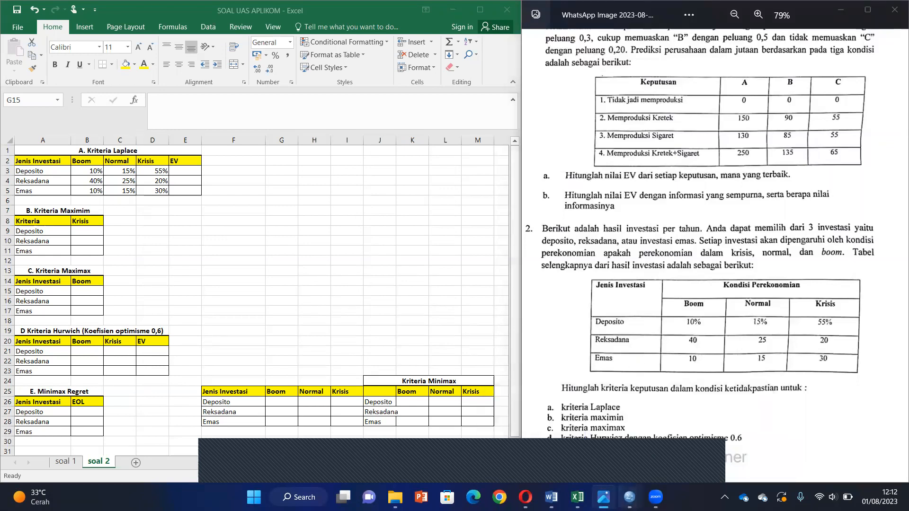
{"action": "mouse_move", "coordinate": [630, 496]}
{"action": "left_click", "coordinate": [732, 440]}
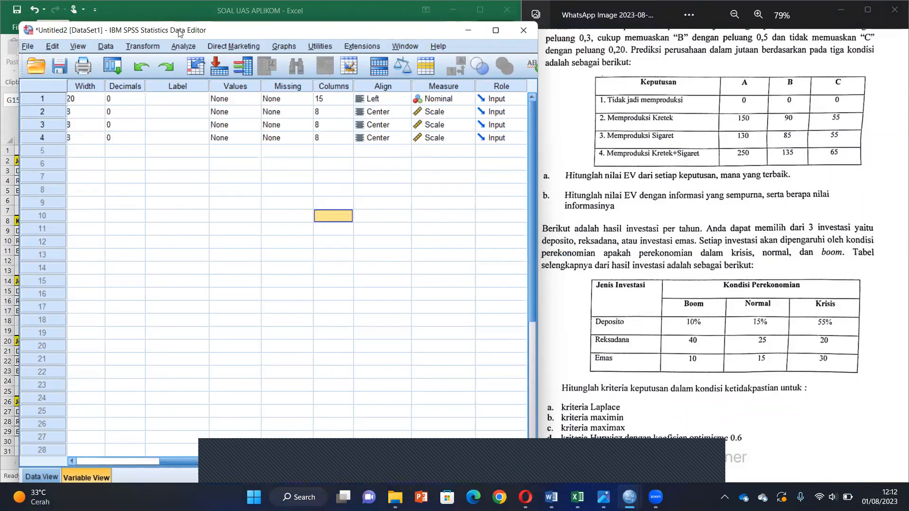
{"action": "left_click_drag", "start_coordinate": [157, 7], "coordinate": [157, 3]}
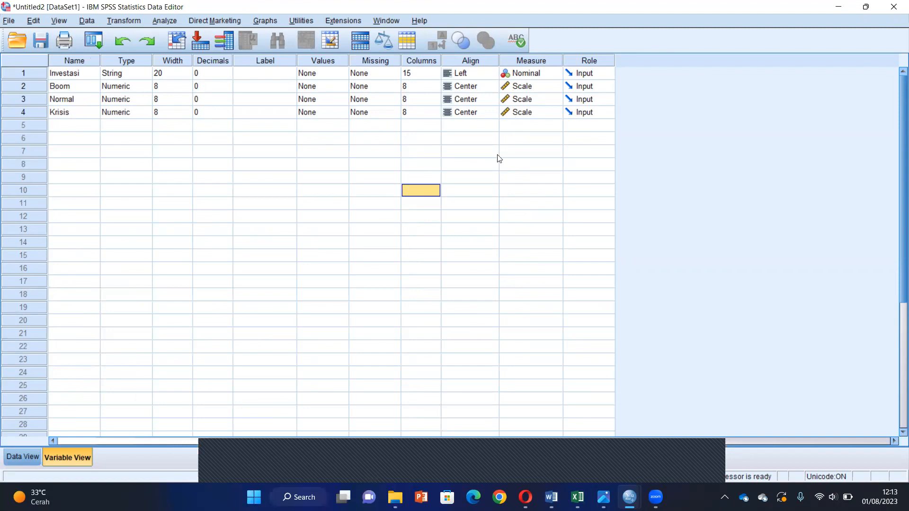
{"action": "left_click", "coordinate": [7, 463]}
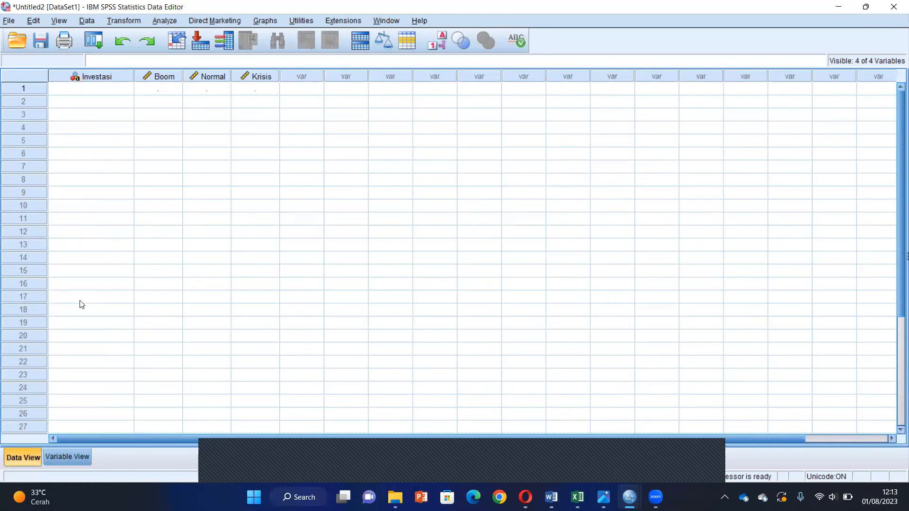
Step: Enter Deposito, Reksadana and Emas as the first three cases of the Investasi variable
{"action": "left_click", "coordinate": [114, 95]}
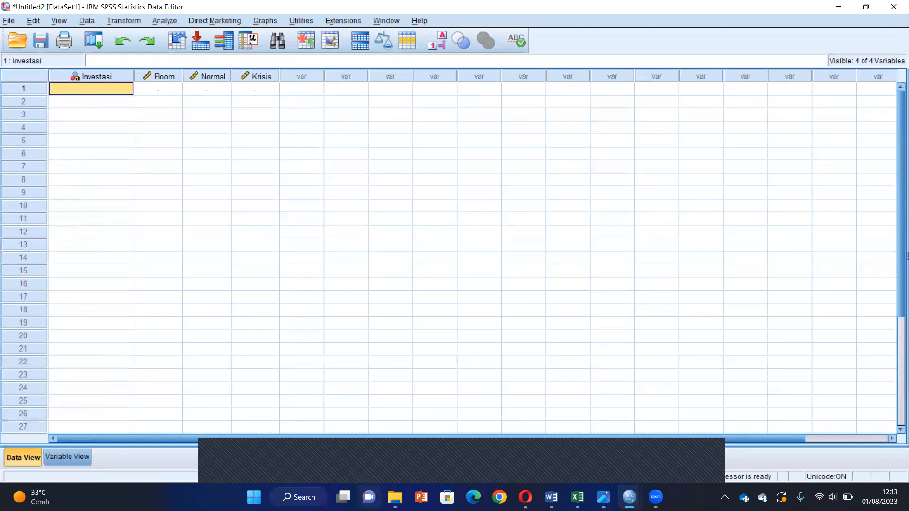
{"action": "mouse_move", "coordinate": [396, 498]}
{"action": "mouse_move", "coordinate": [629, 497]}
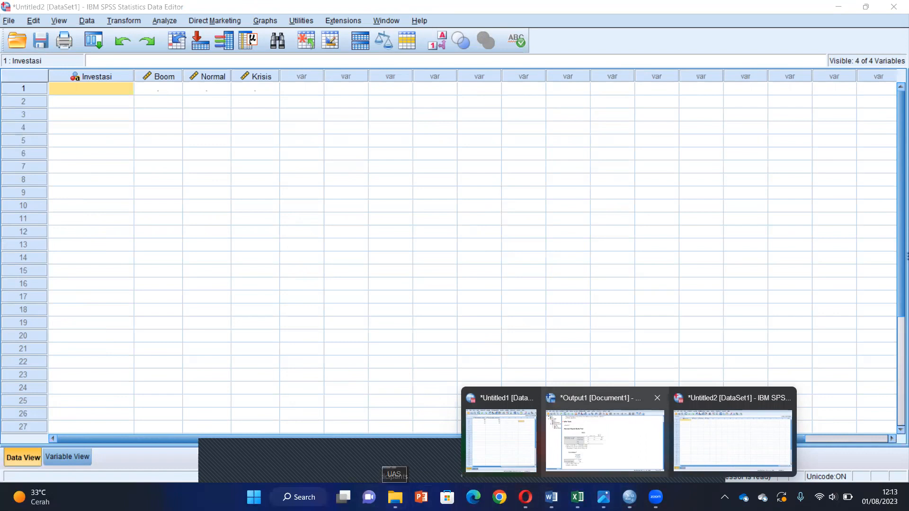
{"action": "left_click", "coordinate": [604, 497]}
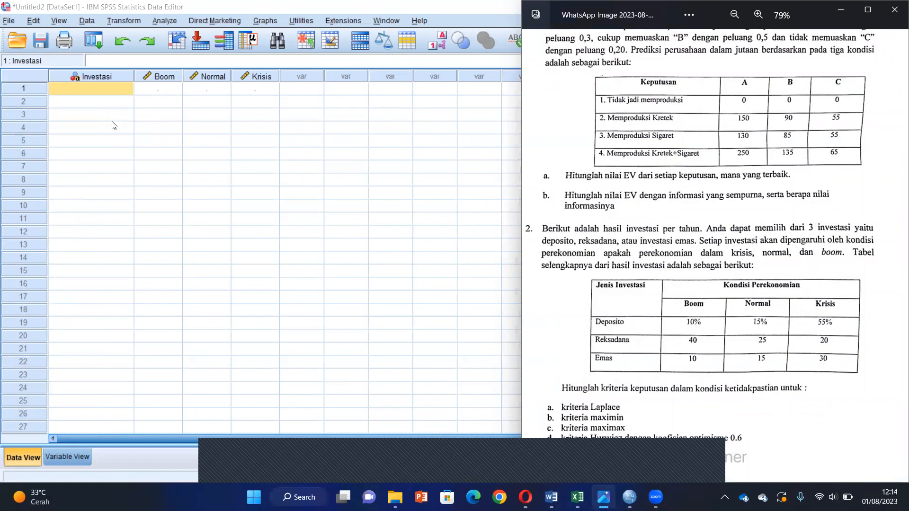
{"action": "left_click", "coordinate": [96, 88]}
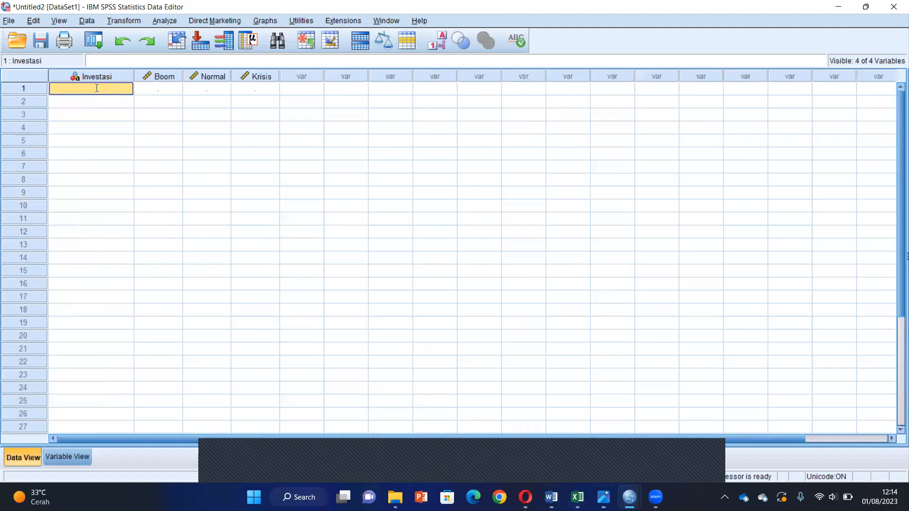
{"action": "double_click", "coordinate": [96, 88]}
{"action": "type", "text": "Deposi"}
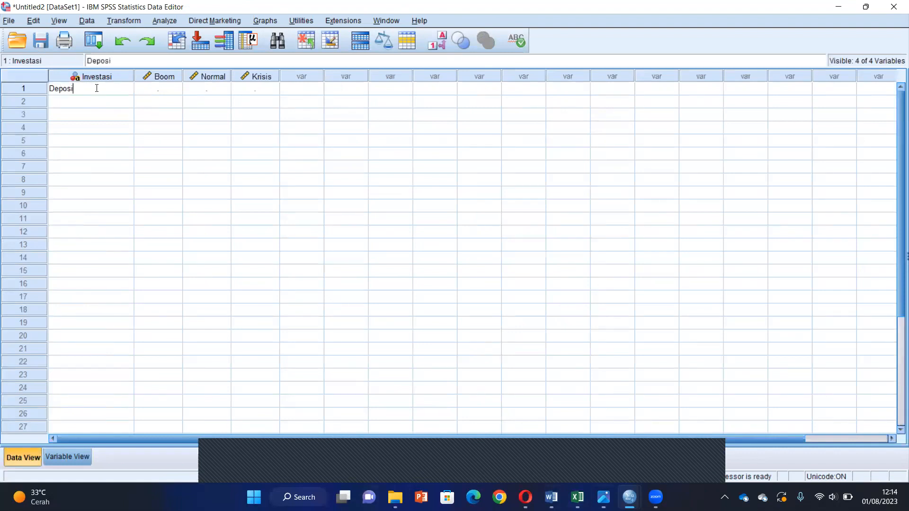
{"action": "type", "text": "to"}
{"action": "key", "text": "Return"}
{"action": "type", "text": "Reksada"}
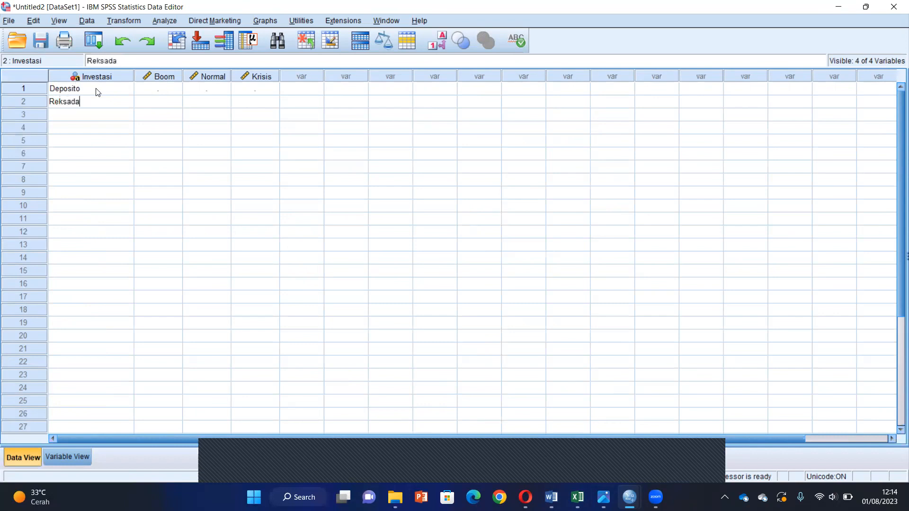
{"action": "type", "text": "na"}
{"action": "key", "text": "Return"}
{"action": "type", "text": "Emas"}
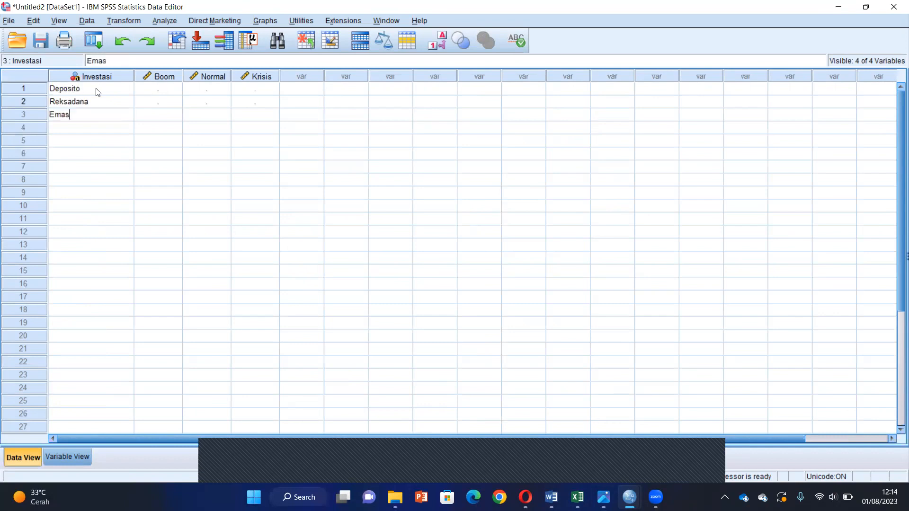
{"action": "left_click", "coordinate": [160, 90]}
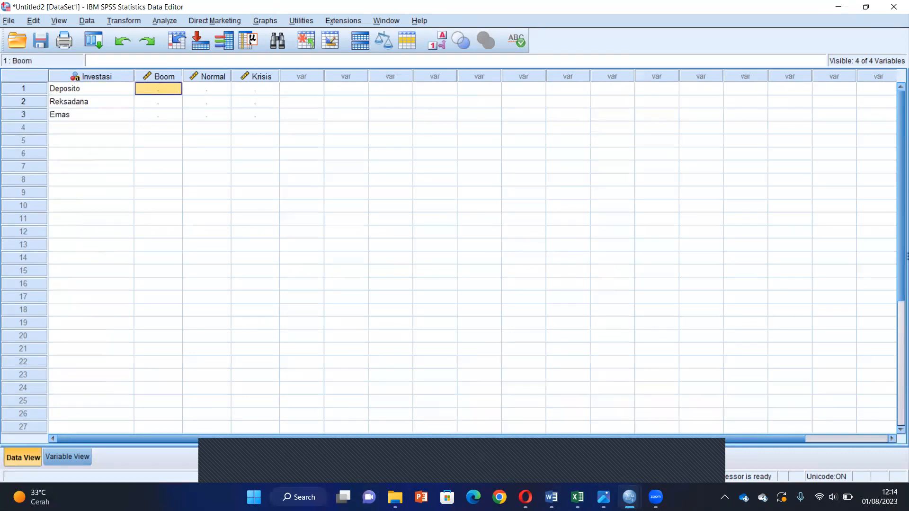
Step: Try to enter 10% as the Boom value for Deposito, following the question's table
{"action": "left_click", "coordinate": [604, 497]}
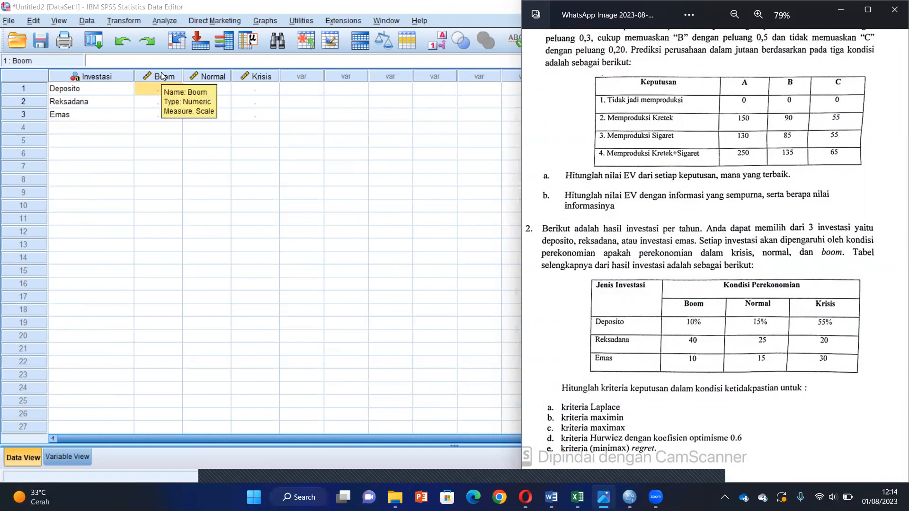
{"action": "left_click", "coordinate": [145, 89]}
{"action": "type", "text": "10"}
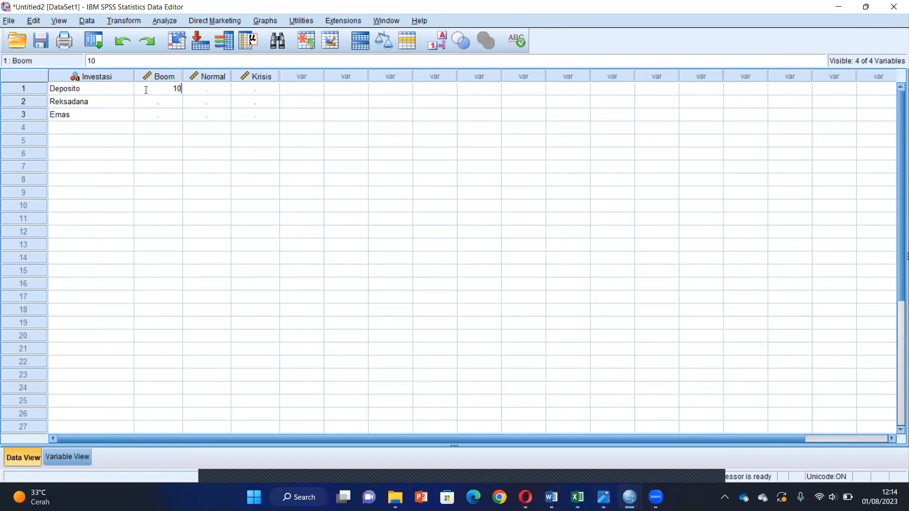
{"action": "type", "text": "%"}
{"action": "key", "text": "Tab"}
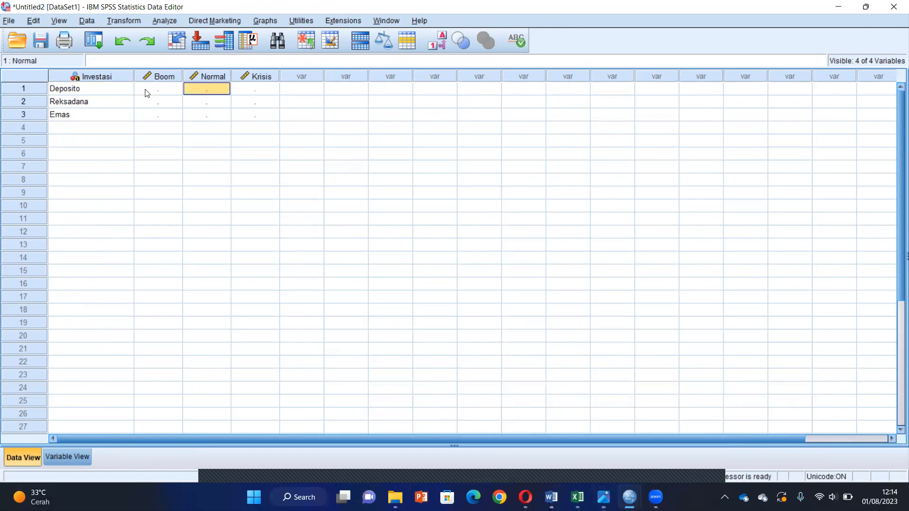
Step: Fill in the Deposito row with Boom 10, Normal 15 and Krisis 55
{"action": "left_click", "coordinate": [147, 93]}
{"action": "type", "text": "10"}
{"action": "key", "text": "Tab"}
{"action": "type", "text": "15"}
{"action": "key", "text": "Tab"}
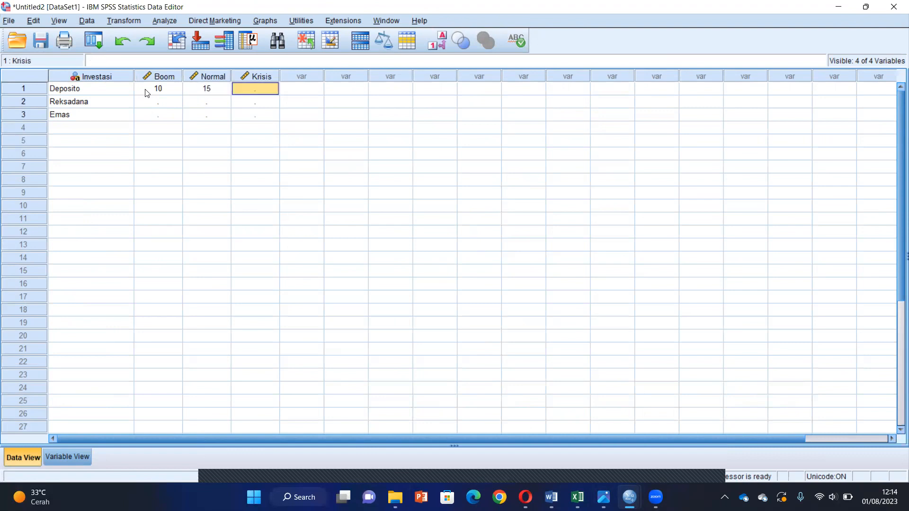
{"action": "type", "text": "55"}
{"action": "left_click", "coordinate": [153, 106]}
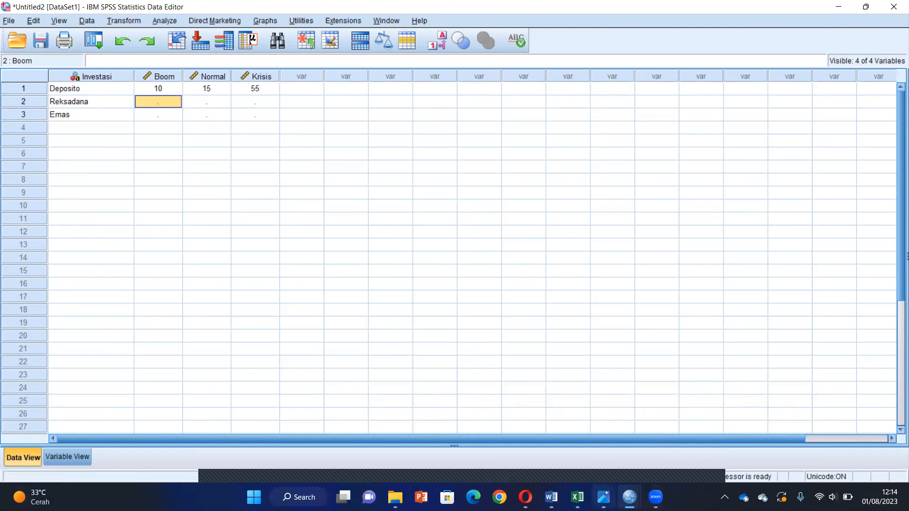
Step: Fill in the Reksadana row with Boom 40, Normal 25 and Krisis 20 from the question's table
{"action": "left_click", "coordinate": [630, 498]}
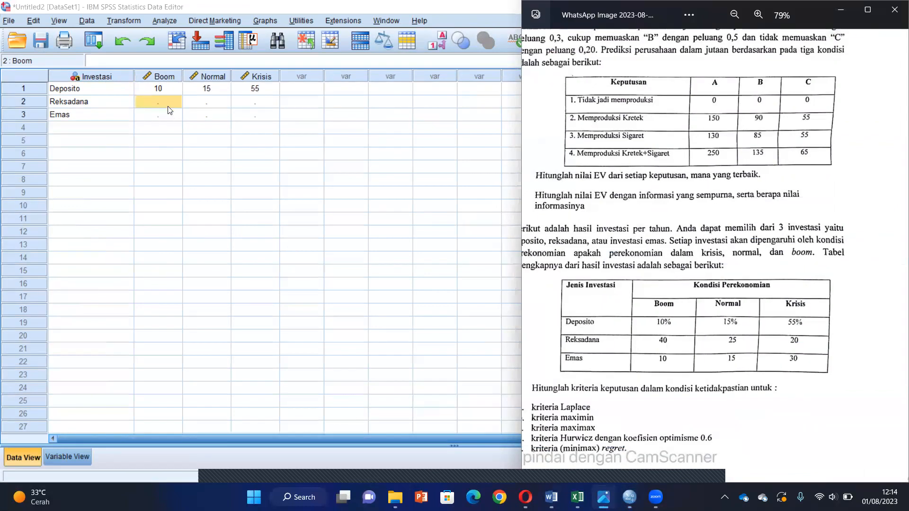
{"action": "left_click", "coordinate": [166, 106]}
{"action": "type", "text": "40"}
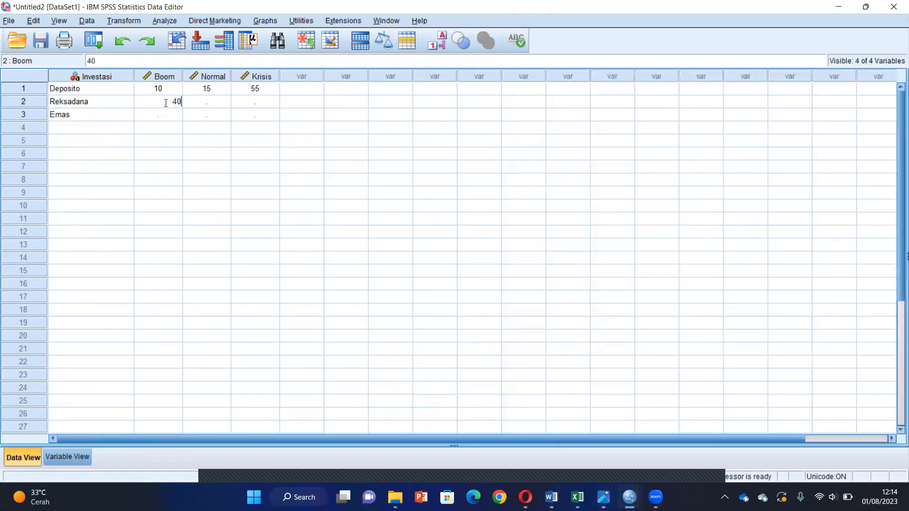
{"action": "key", "text": "Tab"}
{"action": "type", "text": "25"}
{"action": "key", "text": "Tab"}
{"action": "type", "text": "20"}
{"action": "left_click", "coordinate": [169, 118]}
Step: Fill in the Emas row with Boom 10, Normal 15 and Krisis 30 from the question's table
{"action": "left_click", "coordinate": [604, 497]}
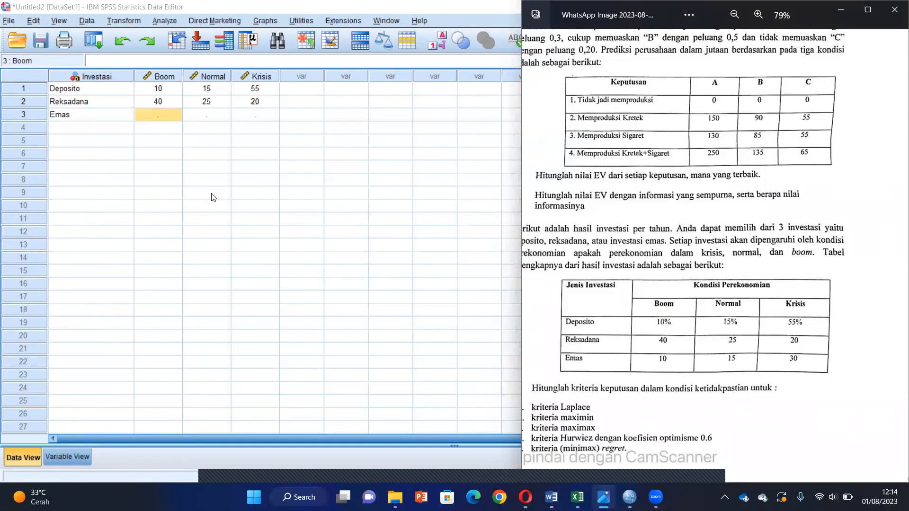
{"action": "left_click", "coordinate": [161, 113]}
{"action": "type", "text": "10"}
{"action": "key", "text": "Tab"}
{"action": "type", "text": "15"}
{"action": "key", "text": "Tab"}
{"action": "type", "text": "30"}
{"action": "left_click", "coordinate": [222, 179]}
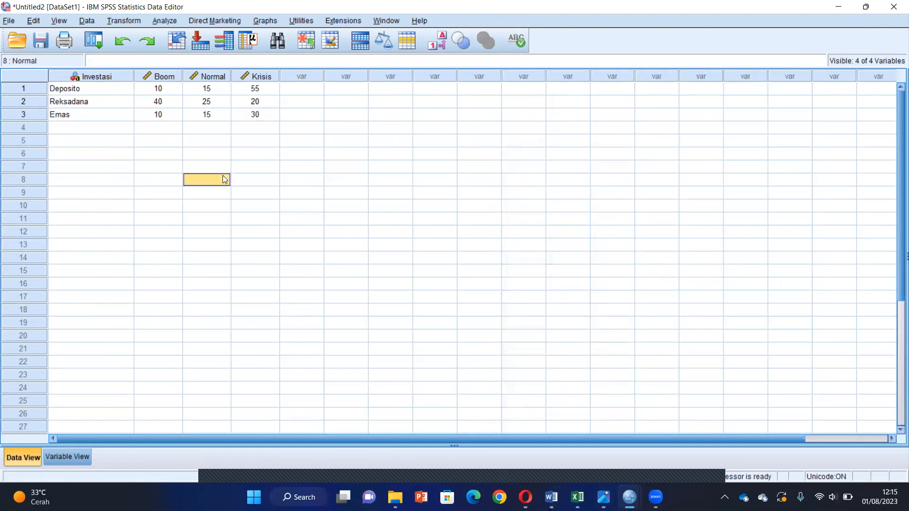
{"action": "left_click", "coordinate": [180, 140]}
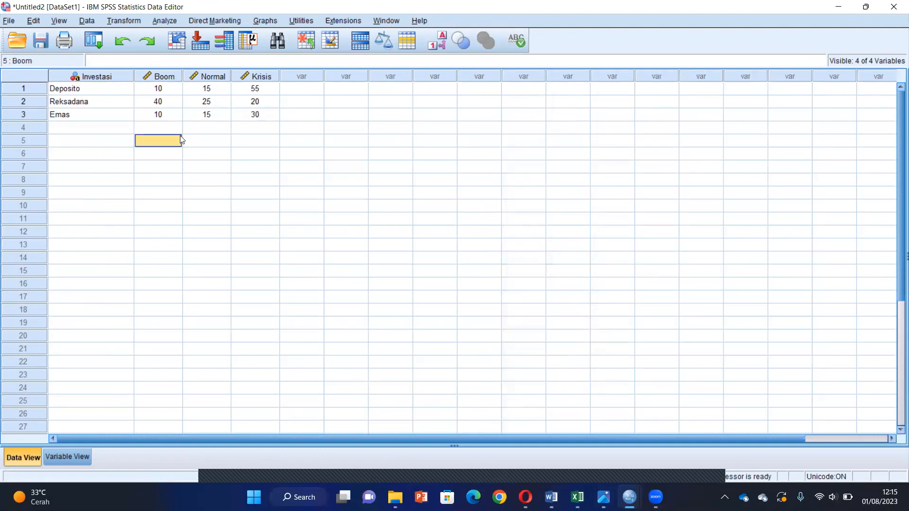
Step: Set up a Frequencies analysis with Boom, Normal and Krisis as the variables
{"action": "left_click", "coordinate": [166, 21]}
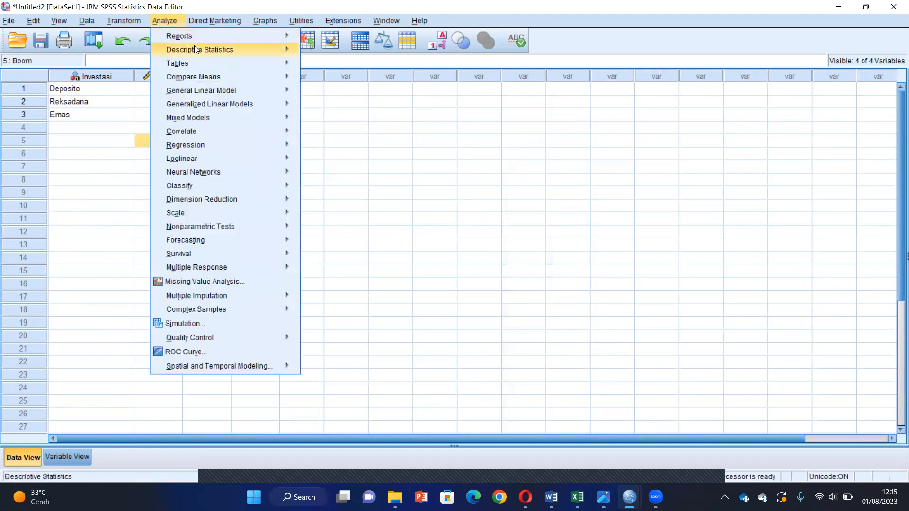
{"action": "mouse_move", "coordinate": [276, 47]}
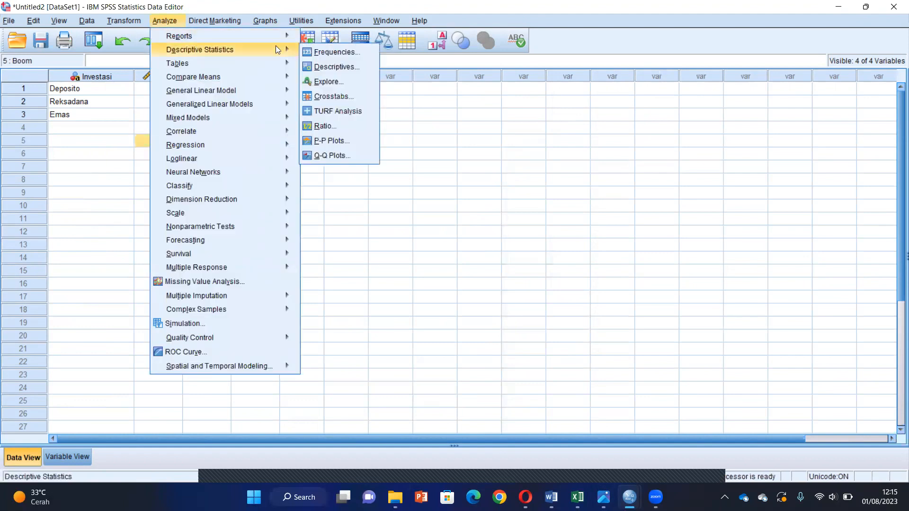
{"action": "left_click", "coordinate": [333, 53]}
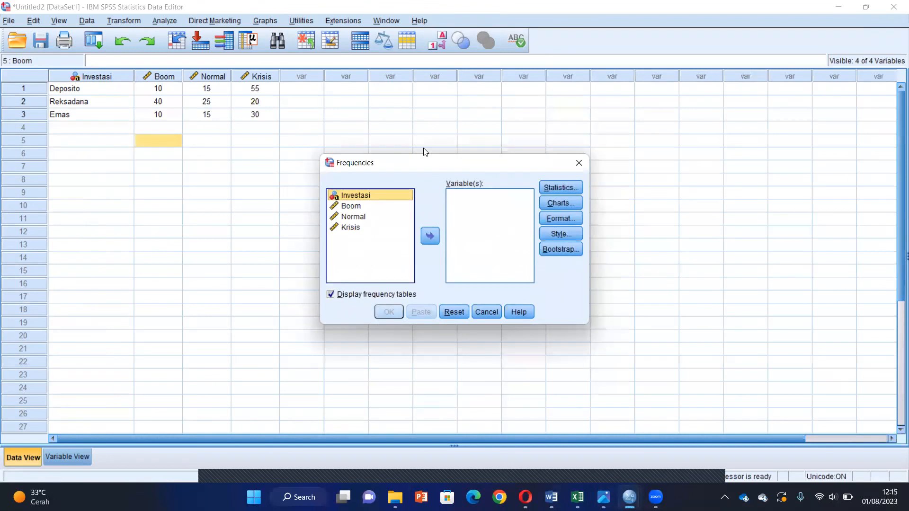
{"action": "left_click", "coordinate": [372, 207]}
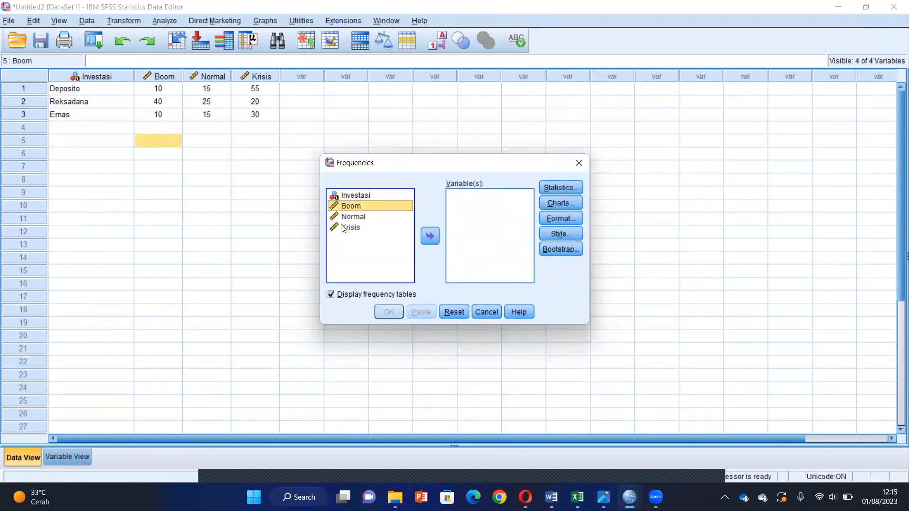
{"action": "left_click", "coordinate": [425, 240]}
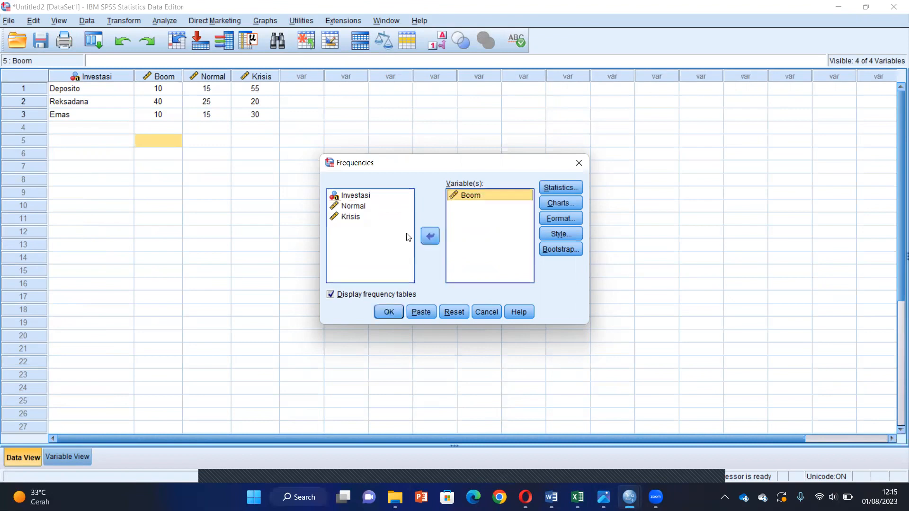
{"action": "left_click_drag", "start_coordinate": [363, 208], "coordinate": [463, 214]}
{"action": "left_click_drag", "start_coordinate": [378, 207], "coordinate": [466, 217]}
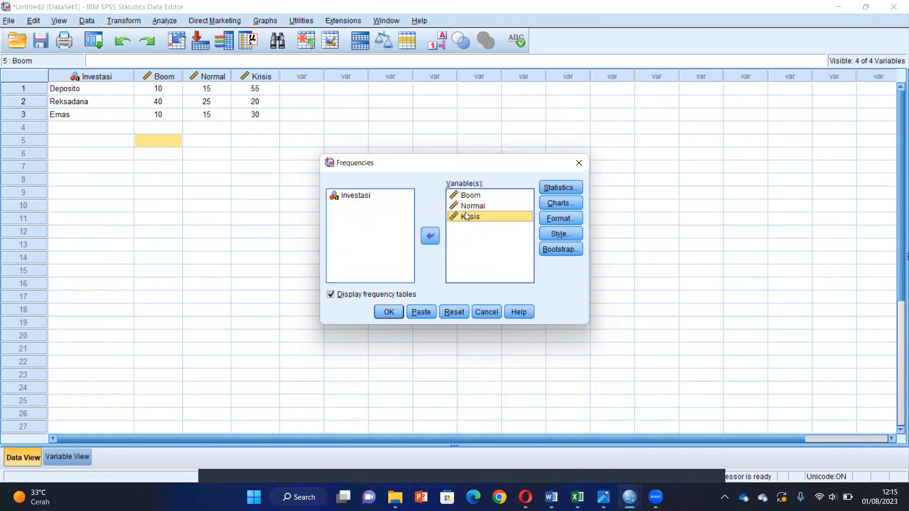
Step: Include mean, median, mode and sum in the frequency statistics, plus quartiles and cut points for 10 equal groups
{"action": "left_click", "coordinate": [550, 189]}
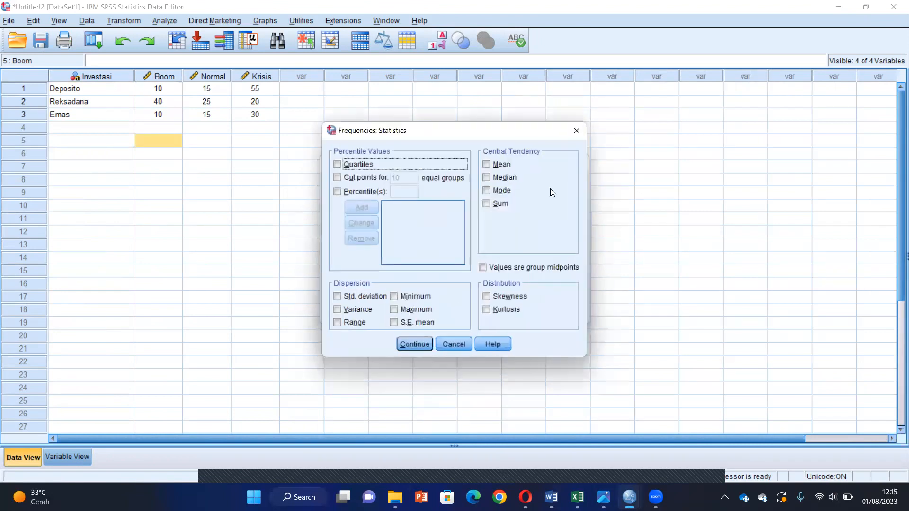
{"action": "left_click", "coordinate": [505, 179]}
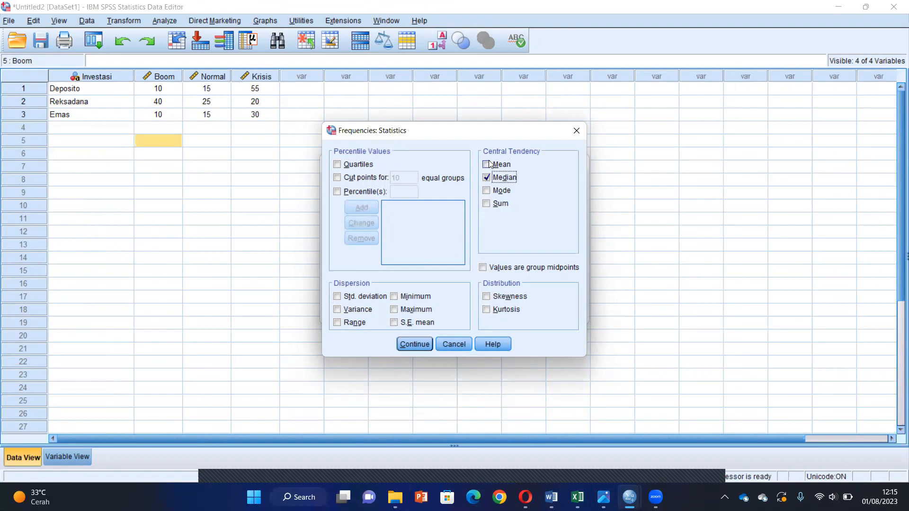
{"action": "left_click", "coordinate": [488, 165]}
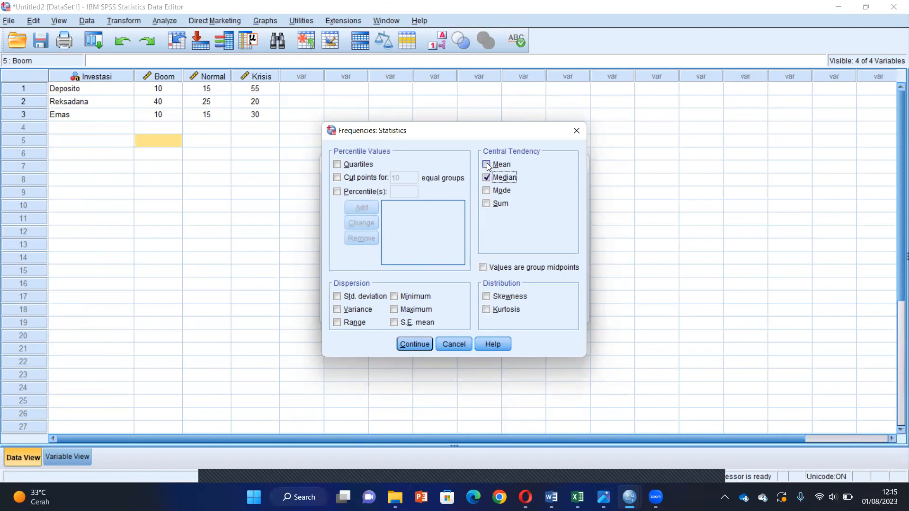
{"action": "left_click", "coordinate": [485, 192]}
{"action": "left_click", "coordinate": [338, 166]}
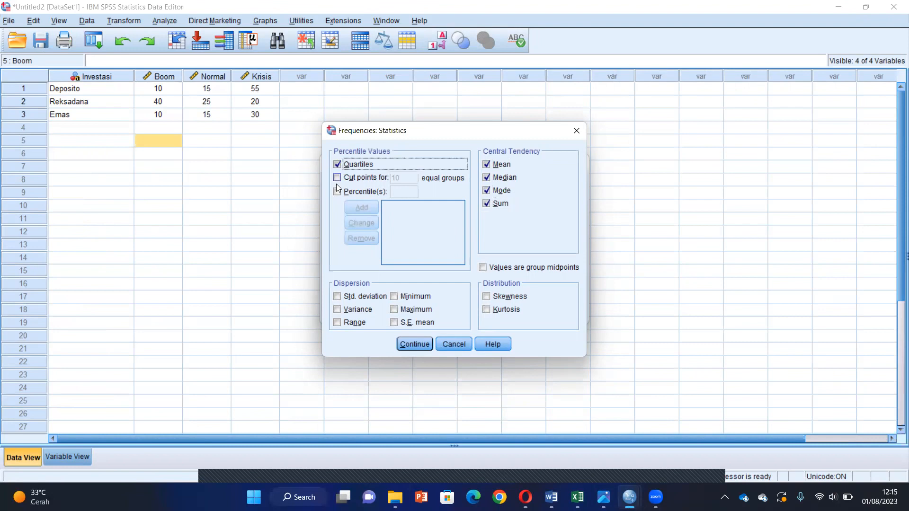
{"action": "left_click", "coordinate": [337, 178]}
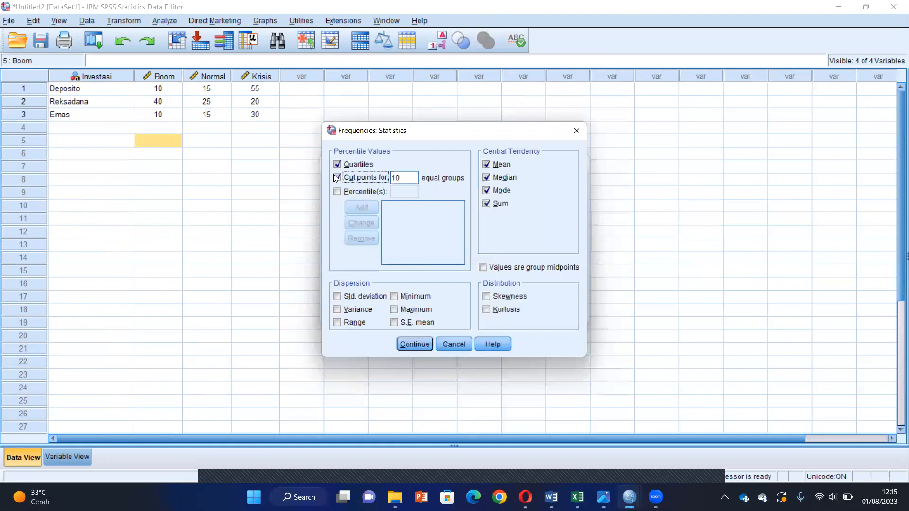
Step: Include standard deviation, variance, range, minimum, maximum and S.E. mean as dispersion statistics
{"action": "left_click", "coordinate": [351, 297]}
{"action": "left_click", "coordinate": [350, 310]}
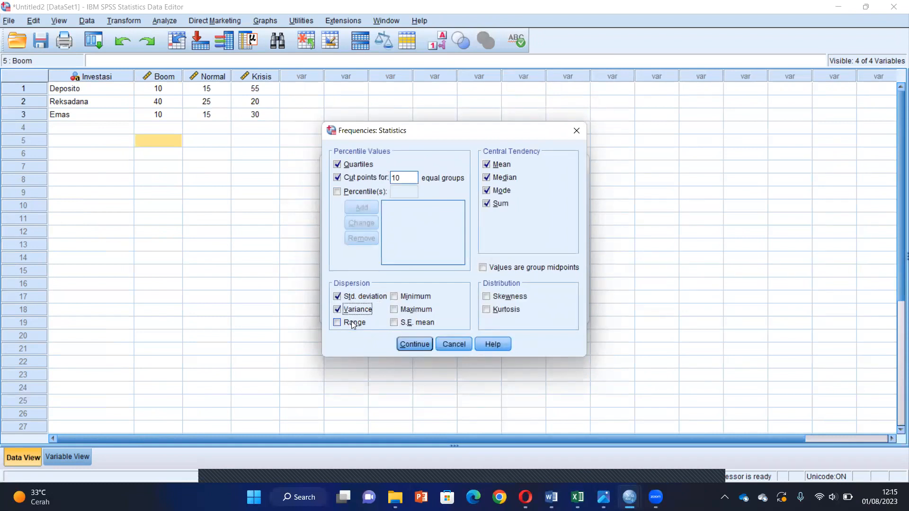
{"action": "left_click", "coordinate": [353, 323]}
{"action": "left_click", "coordinate": [408, 297]}
{"action": "left_click", "coordinate": [409, 311]}
{"action": "left_click", "coordinate": [412, 323]}
Step: Add skewness, kurtosis and the option that values are group midpoints, and run the Frequencies analysis
{"action": "left_click", "coordinate": [506, 298]}
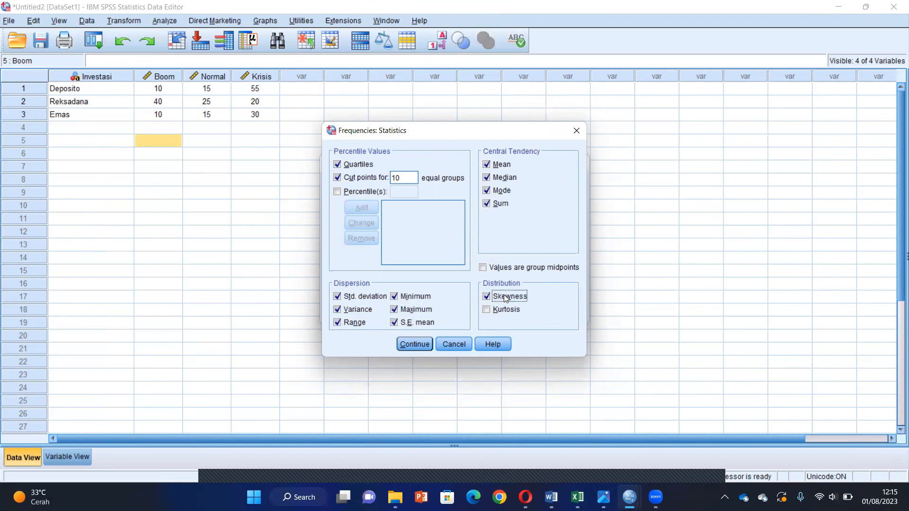
{"action": "left_click", "coordinate": [505, 310]}
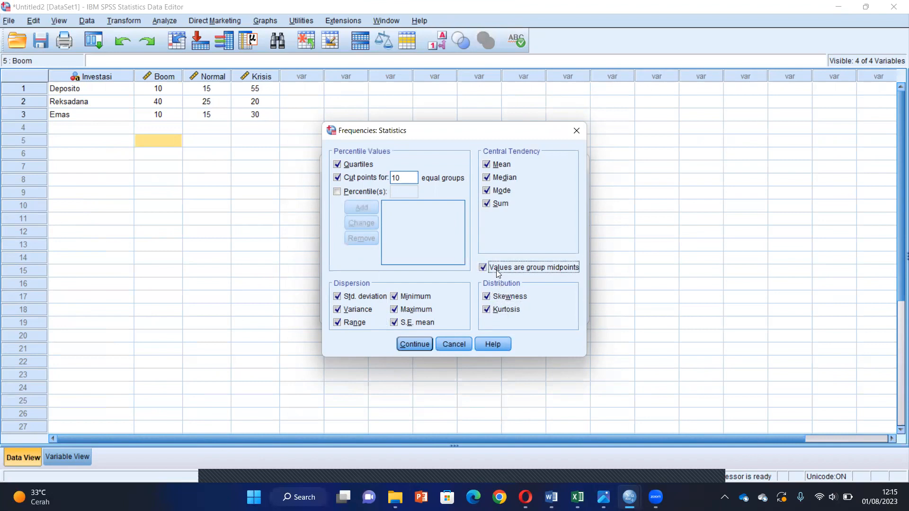
{"action": "left_click", "coordinate": [409, 348]}
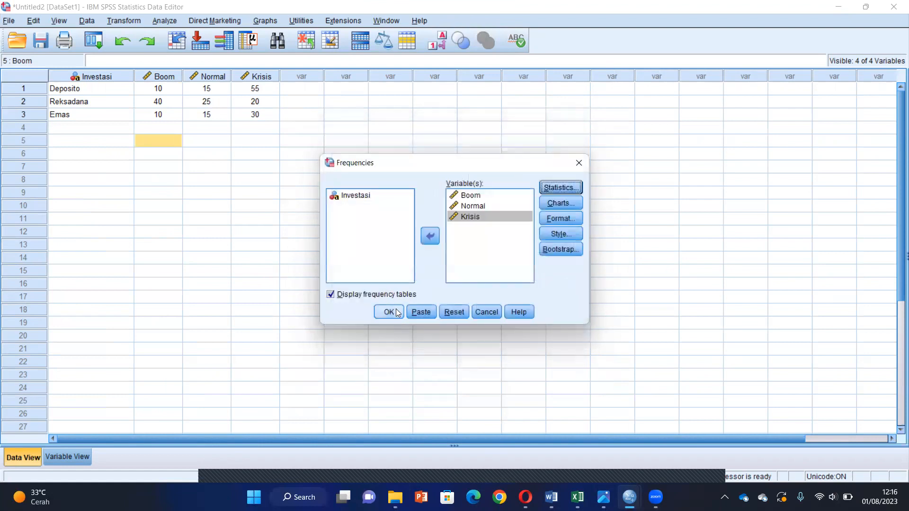
{"action": "left_click", "coordinate": [395, 311]}
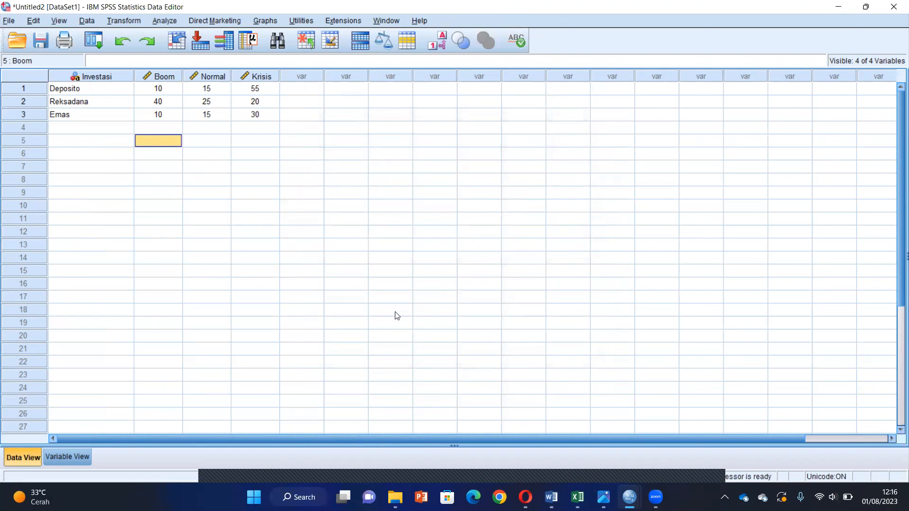
Step: Bring up the Output1 viewer full size and examine the Statistics table and the Boom, Normal and Krisis frequency tables
{"action": "mouse_move", "coordinate": [630, 498]}
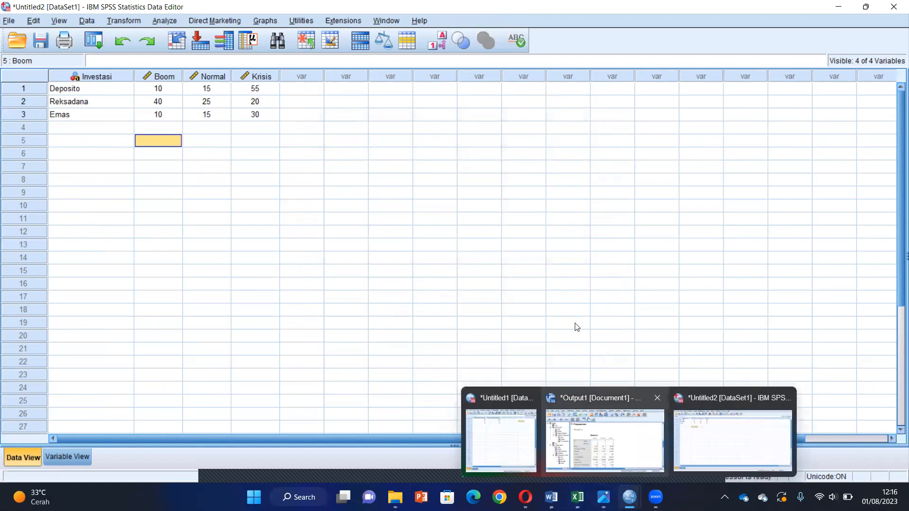
{"action": "left_click", "coordinate": [601, 471]}
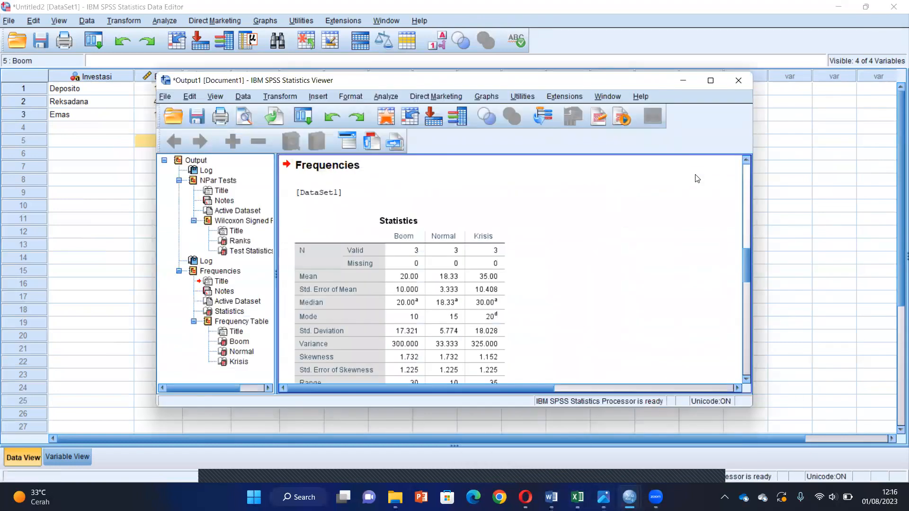
{"action": "left_click", "coordinate": [710, 81]}
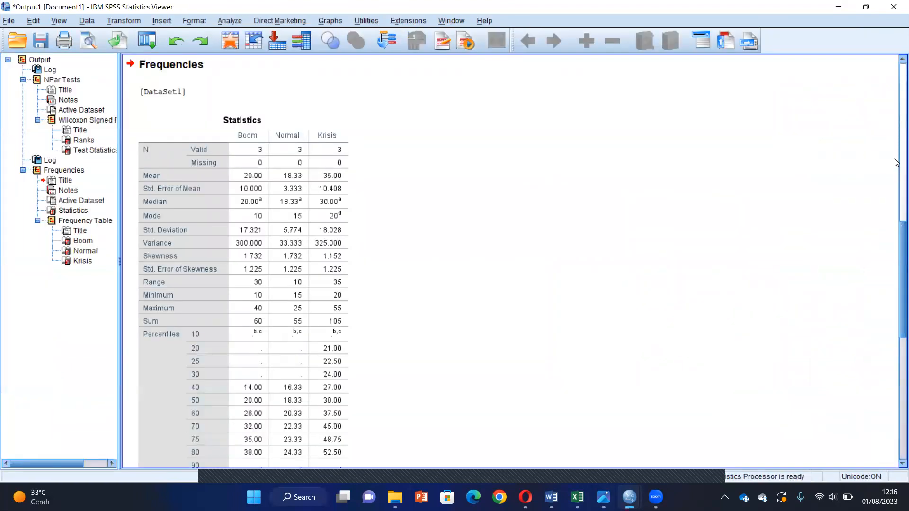
{"action": "scroll", "coordinate": [896, 180], "scroll_direction": "up", "scroll_amount": 5}
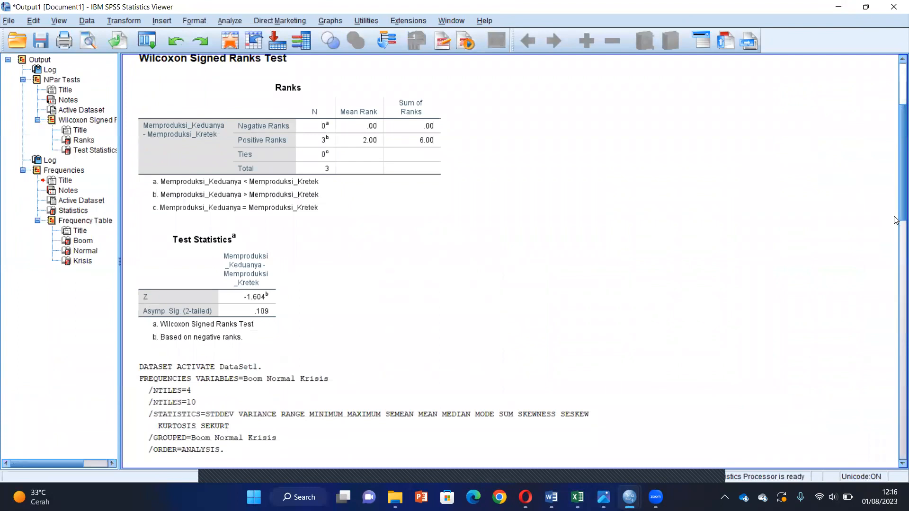
{"action": "scroll", "coordinate": [897, 216], "scroll_direction": "down", "scroll_amount": 10}
{"action": "scroll", "coordinate": [897, 379], "scroll_direction": "down", "scroll_amount": 10}
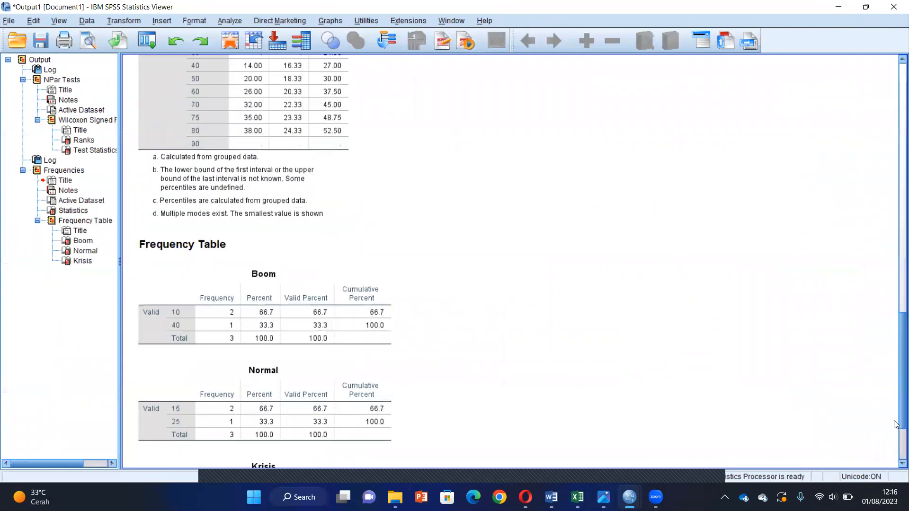
{"action": "scroll", "coordinate": [896, 423], "scroll_direction": "down", "scroll_amount": 5}
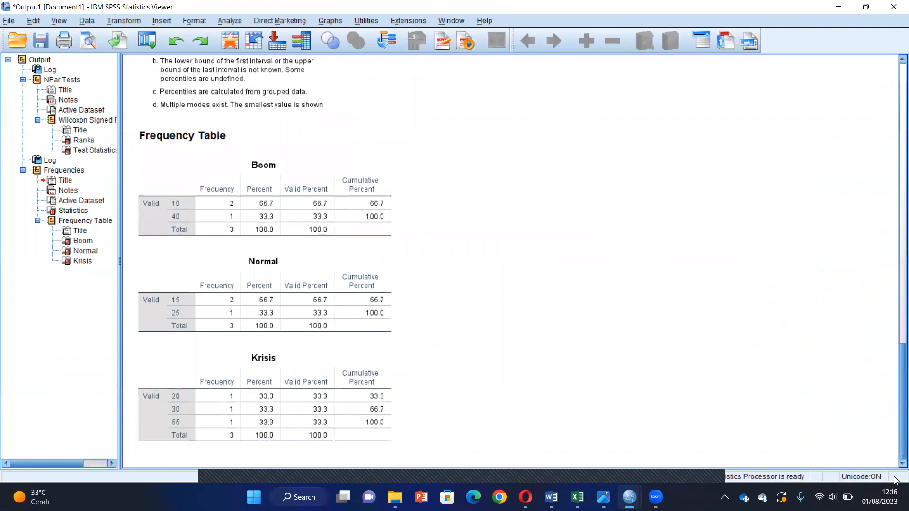
{"action": "scroll", "coordinate": [862, 331], "scroll_direction": "up", "scroll_amount": 15}
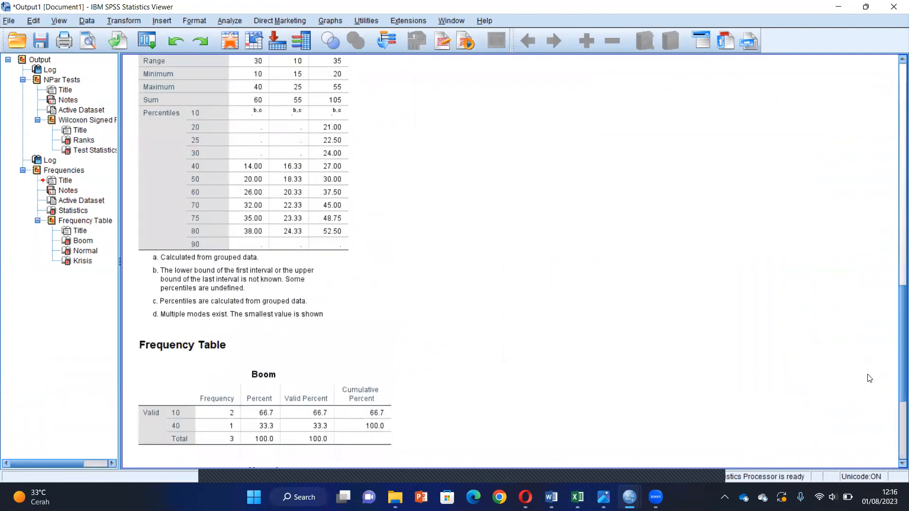
{"action": "scroll", "coordinate": [862, 331], "scroll_direction": "up", "scroll_amount": 1}
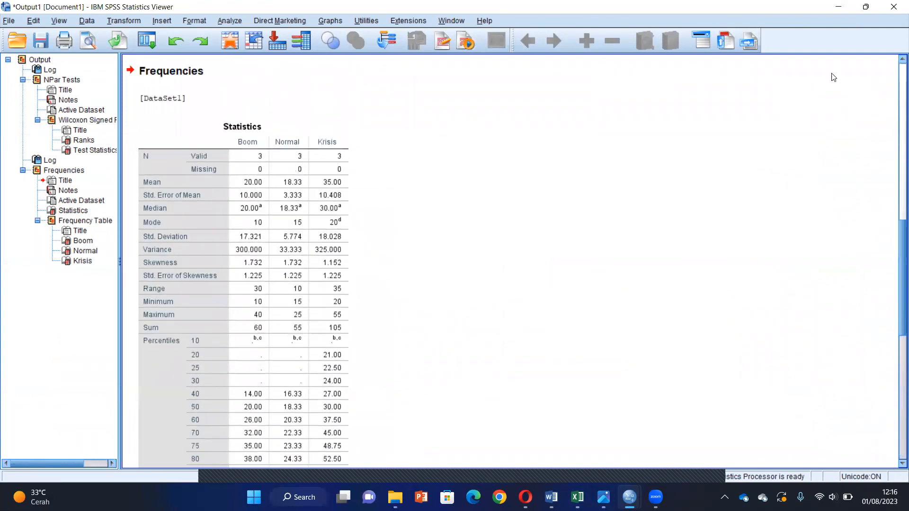
Step: Put the SPSS windows away and switch to the Laplace table on the soal 2 sheet of the Excel workbook SOAL UAS APLIKOM
{"action": "left_click", "coordinate": [852, 7]}
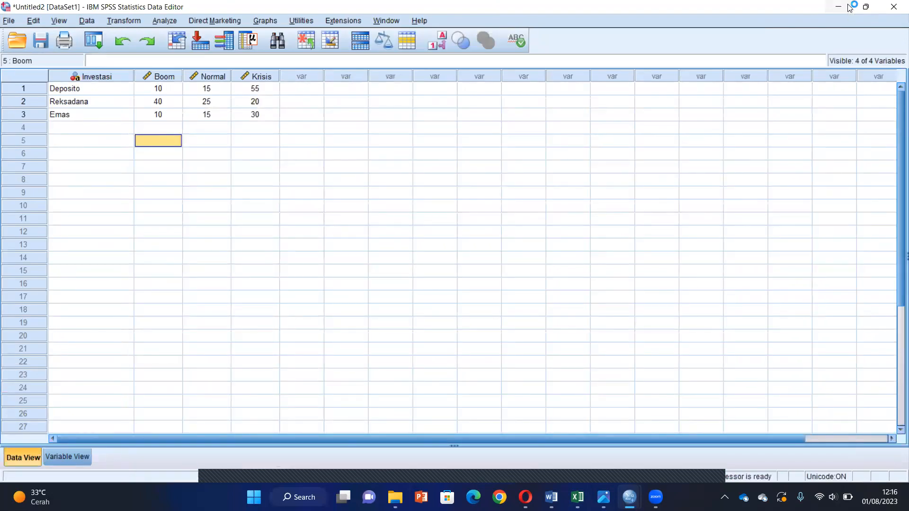
{"action": "left_click", "coordinate": [840, 6]}
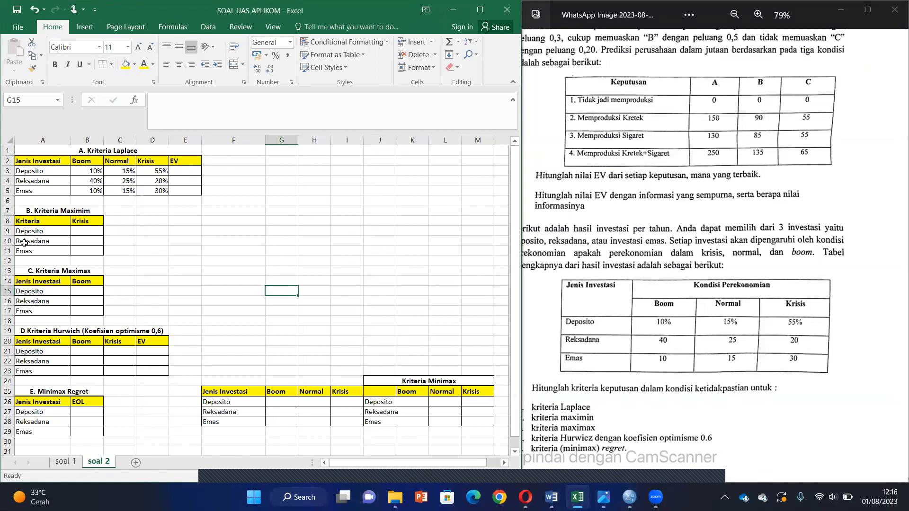
{"action": "left_click", "coordinate": [152, 217]}
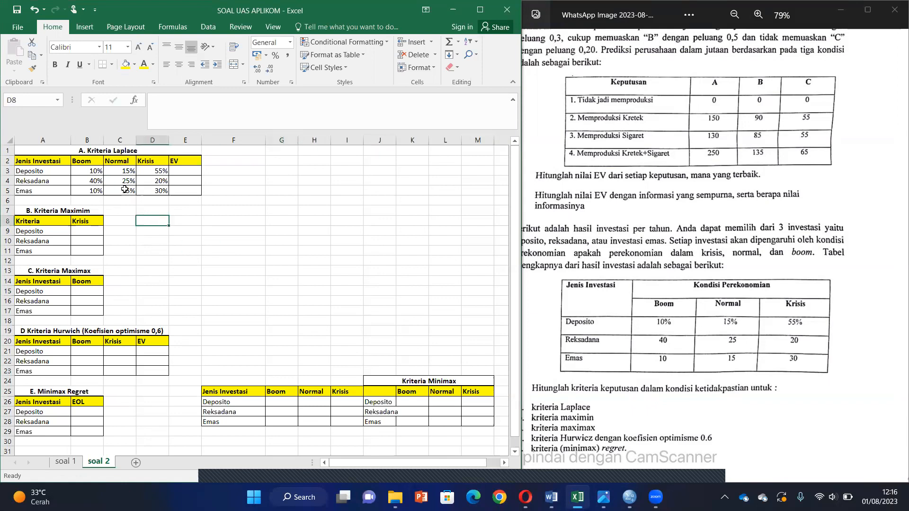
{"action": "left_click", "coordinate": [125, 189]}
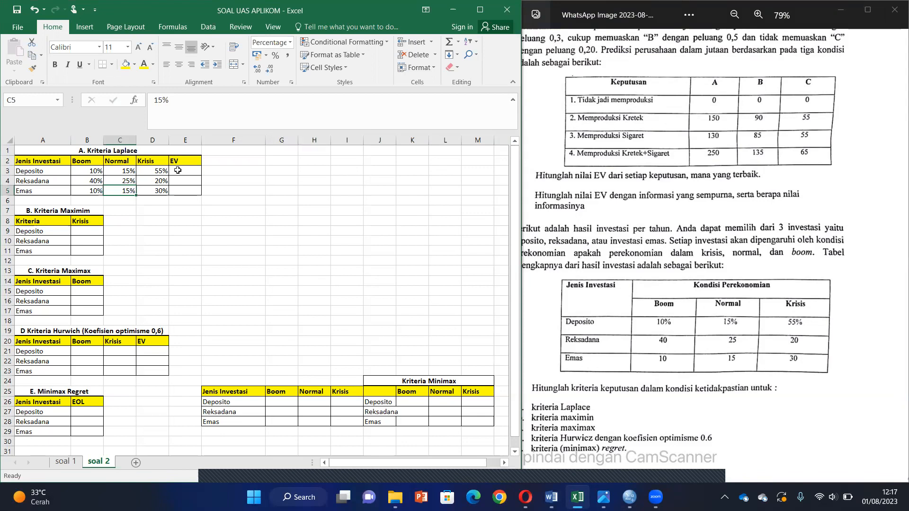
Step: Calculate Deposito's Laplace EV in E3 with the formula =1/3*B3+1/3*C3+1/3*D3
{"action": "left_click", "coordinate": [177, 170]}
{"action": "type", "text": "="}
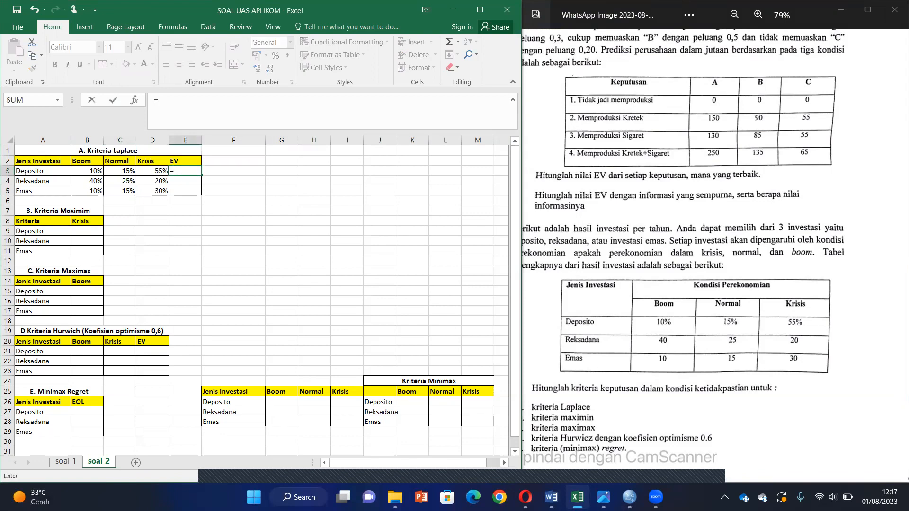
{"action": "type", "text": "1/3*"}
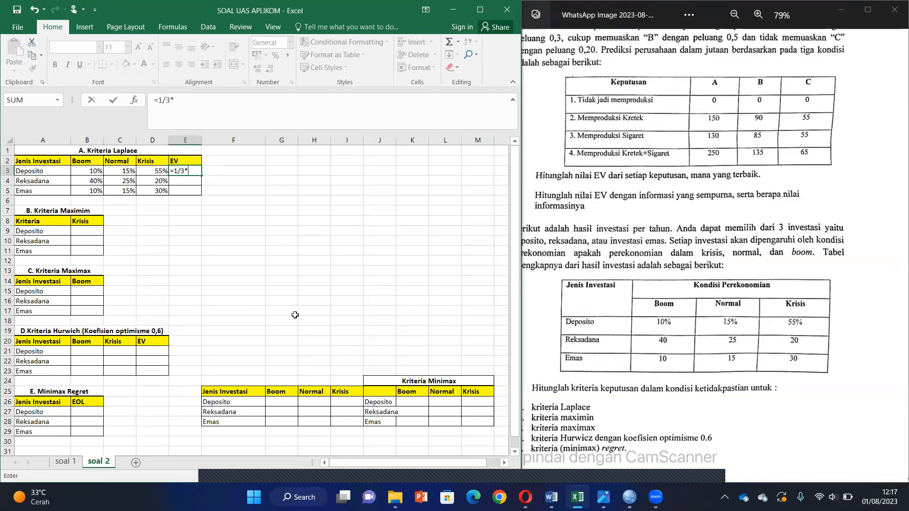
{"action": "left_click", "coordinate": [88, 172]}
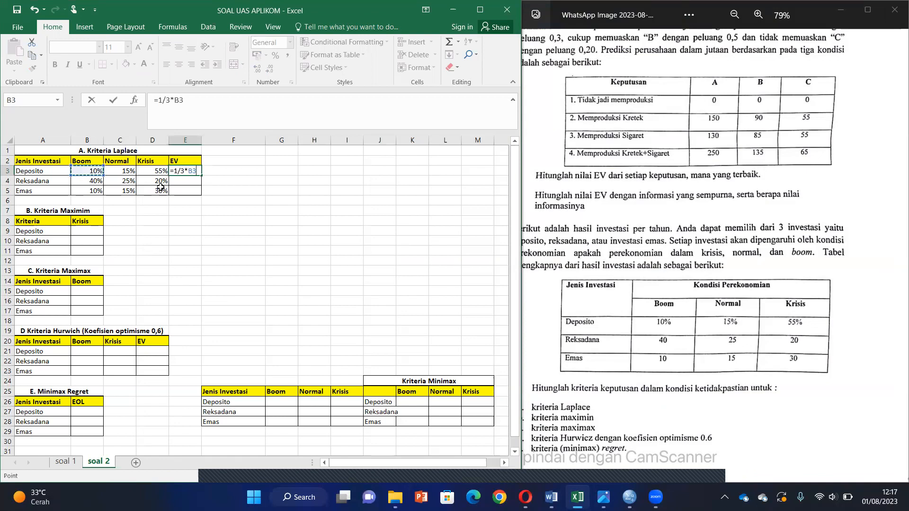
{"action": "type", "text": "+1/3*"}
{"action": "left_click", "coordinate": [124, 175]}
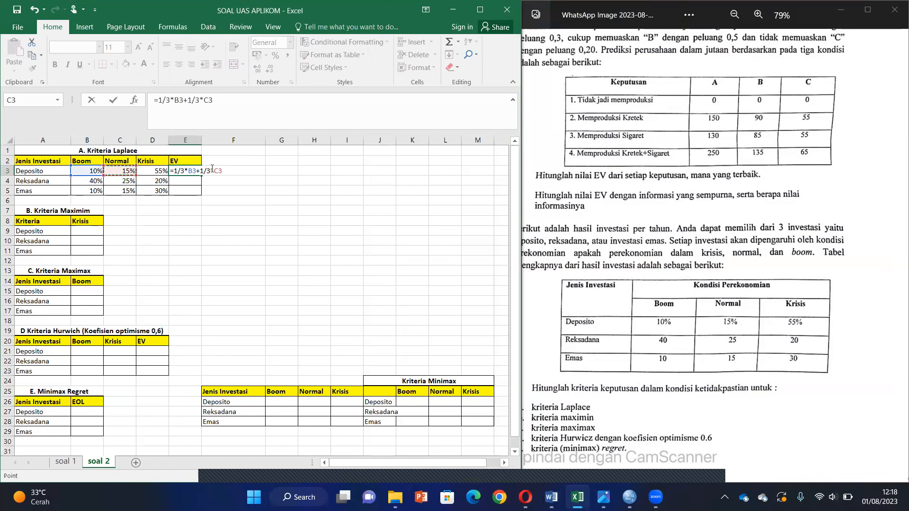
{"action": "type", "text": "+1/3*"}
{"action": "left_click", "coordinate": [153, 173]}
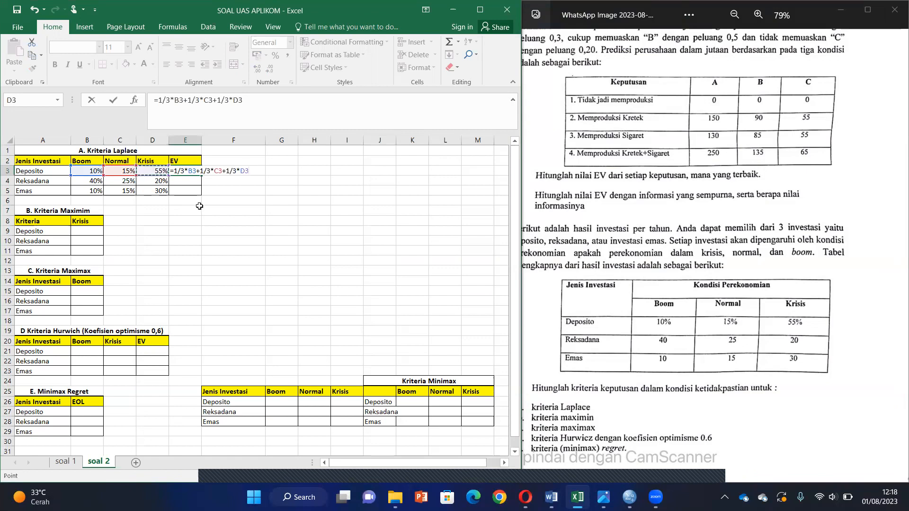
{"action": "key", "text": "Return"}
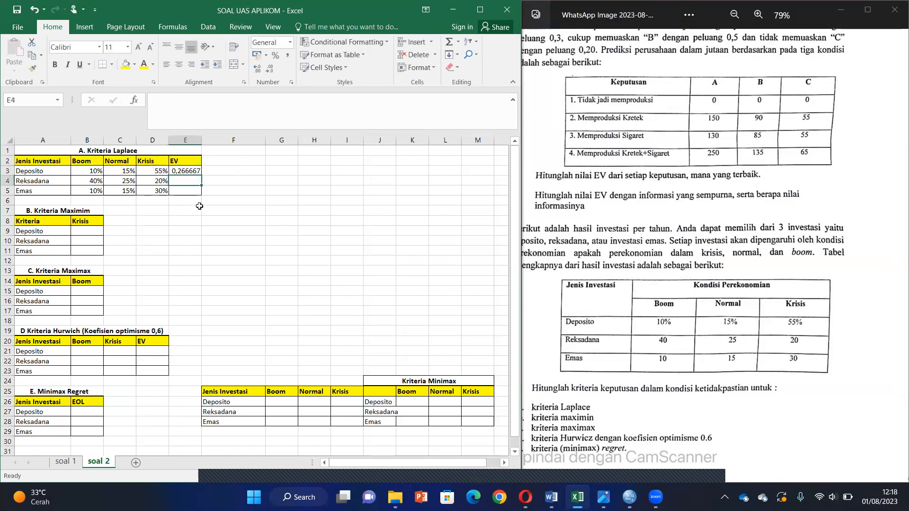
Step: Fill the EV formula down to the Reksadana and Emas rows (E4:E5) and check the copied formulas
{"action": "left_click", "coordinate": [182, 170]}
{"action": "left_click_drag", "start_coordinate": [201, 175], "coordinate": [201, 195]}
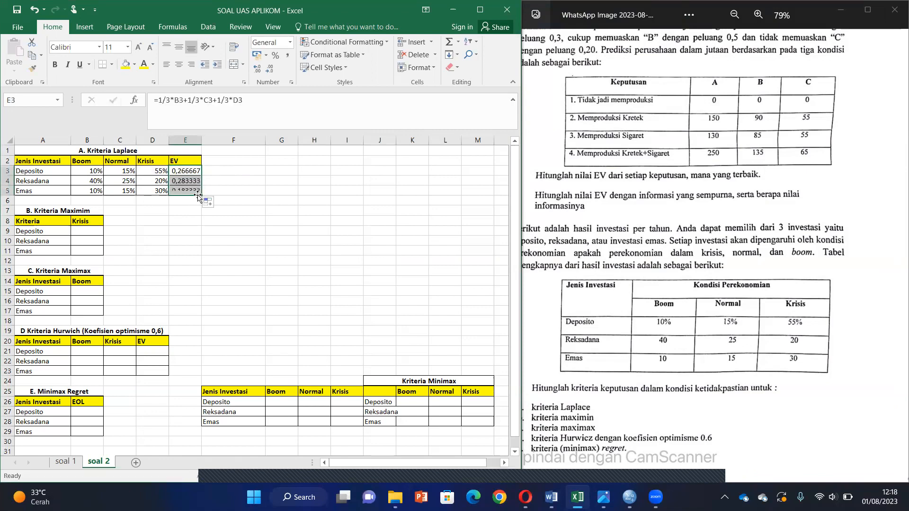
{"action": "left_click", "coordinate": [180, 214]}
{"action": "left_click", "coordinate": [182, 180]}
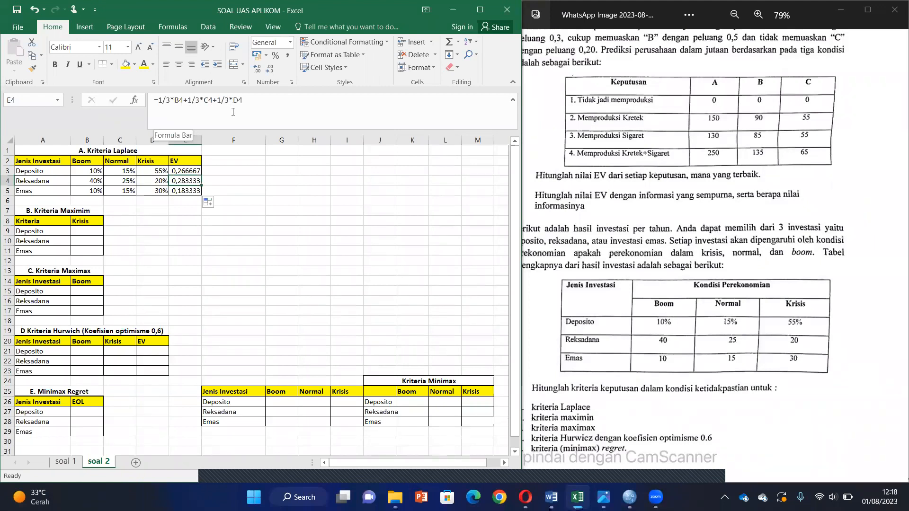
{"action": "left_click", "coordinate": [182, 192]}
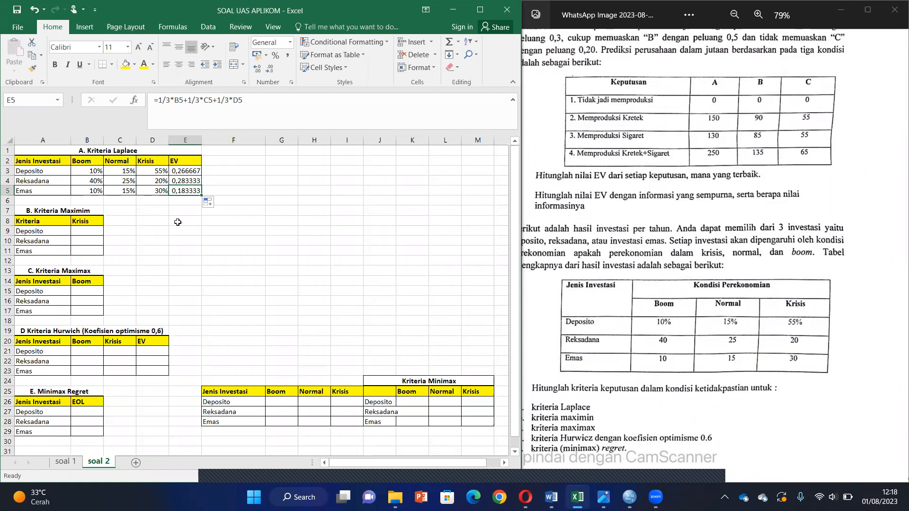
Step: Copy the Krisis values D3:D5 of the Laplace table into the Krisis column B9:B11 of the Kriteria Maximim table
{"action": "left_click", "coordinate": [82, 232]}
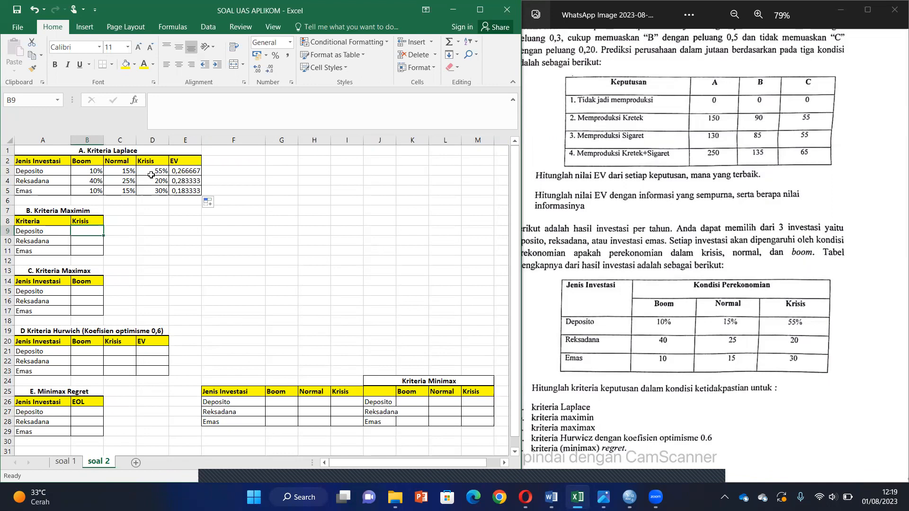
{"action": "left_click_drag", "start_coordinate": [151, 172], "coordinate": [157, 189]}
{"action": "key", "text": "ctrl+c"}
{"action": "left_click", "coordinate": [90, 232]}
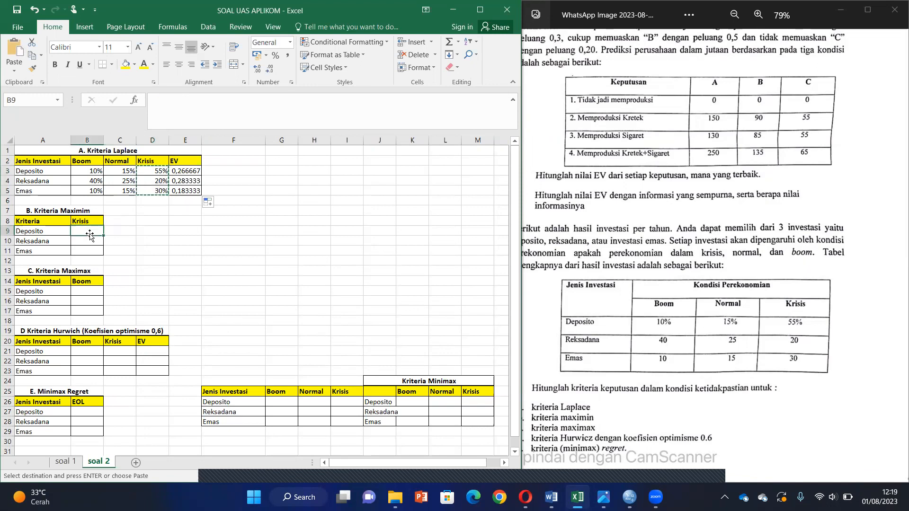
{"action": "key", "text": "ctrl+v"}
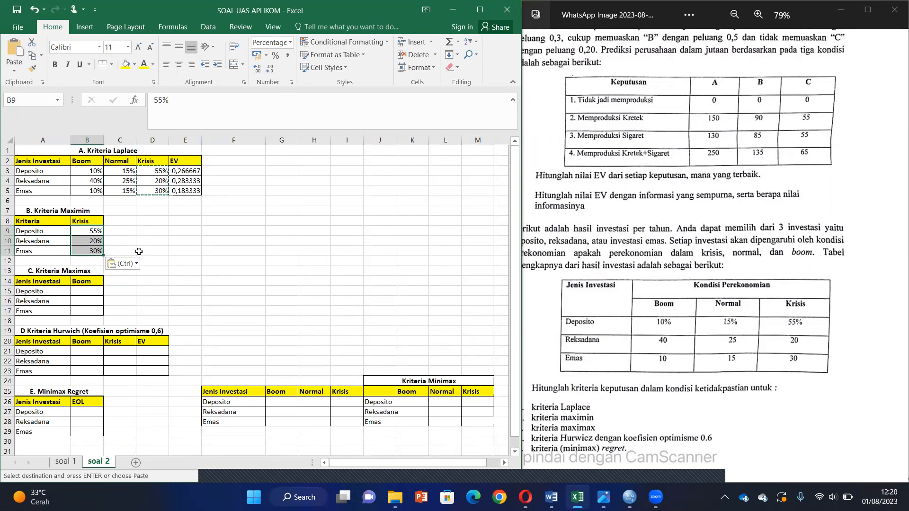
Step: Highlight Reksadana's Krisis value in cell B10 of the Kriteria Maximim table with a yellow fill
{"action": "left_click", "coordinate": [127, 243]}
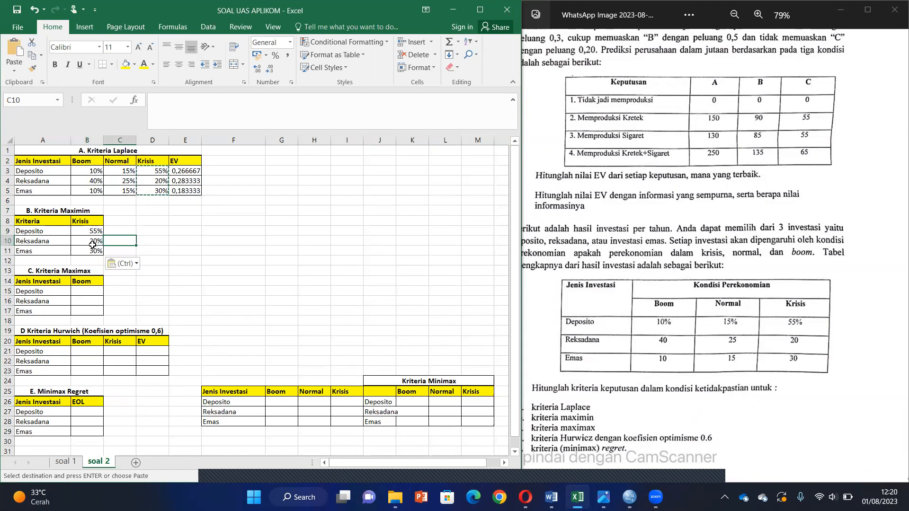
{"action": "left_click", "coordinate": [93, 243]}
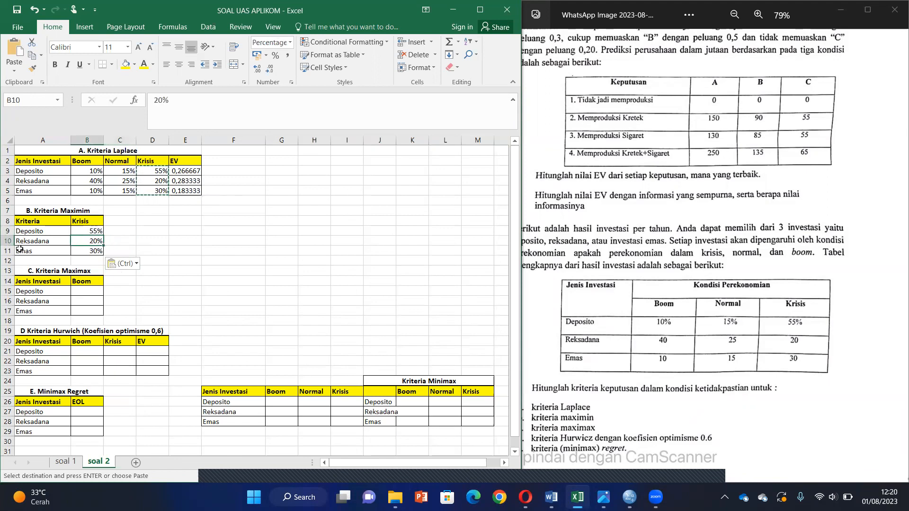
{"action": "left_click", "coordinate": [125, 65]}
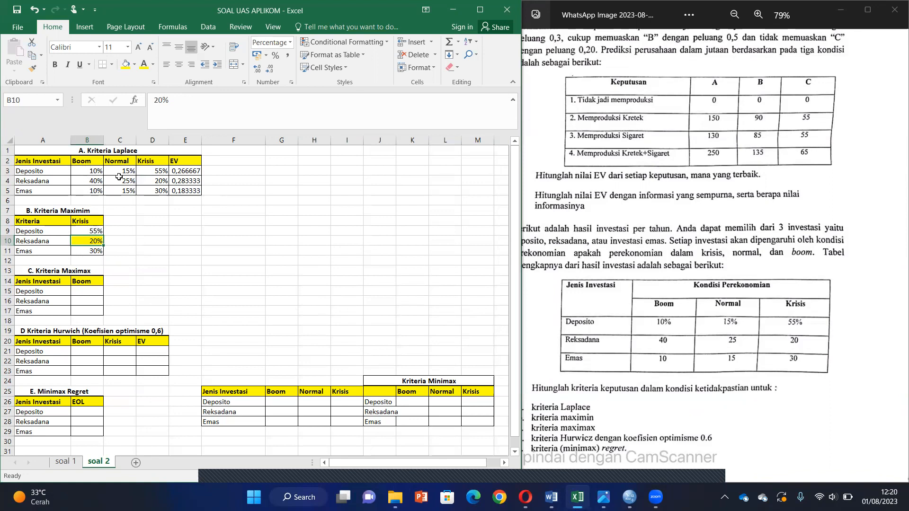
Step: Copy the Boom values B3:B5 of the Laplace table into the Boom column B15:B17 of the Kriteria Maximax table
{"action": "left_click_drag", "start_coordinate": [87, 170], "coordinate": [87, 188]}
{"action": "key", "text": "ctrl+c"}
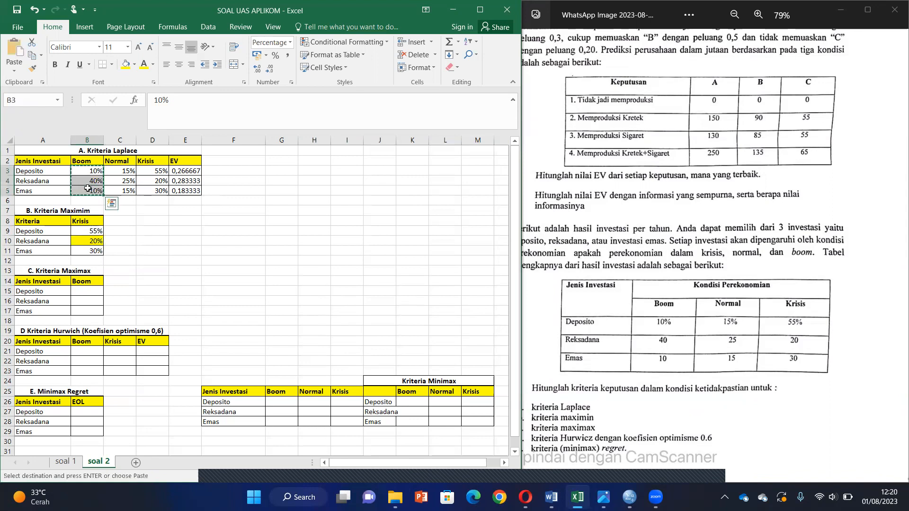
{"action": "left_click", "coordinate": [89, 292]}
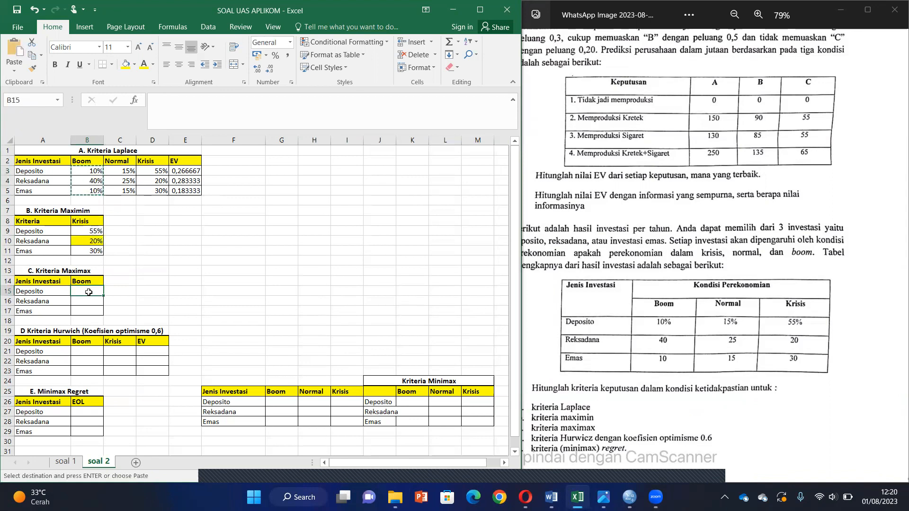
{"action": "key", "text": "ctrl+v"}
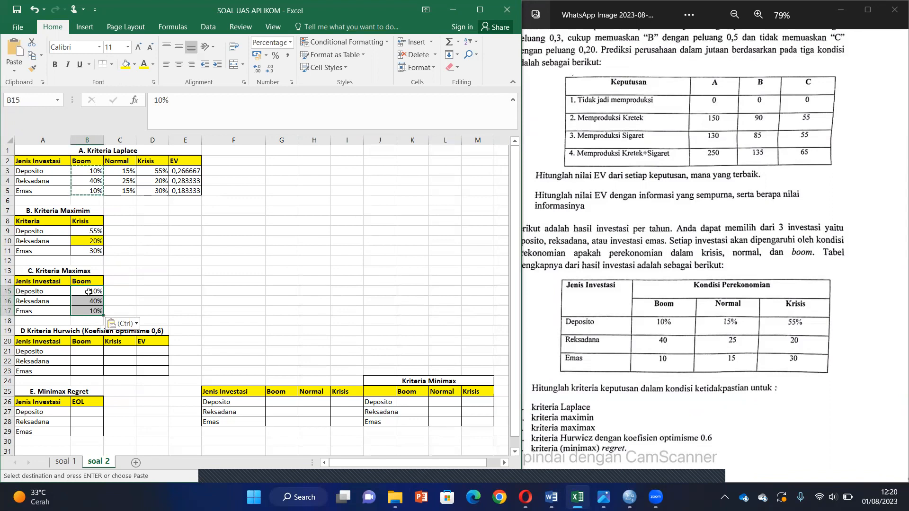
Step: Highlight Reksadana's Boom value in cell B16 of the Kriteria Maximax table with a yellow fill
{"action": "left_click", "coordinate": [175, 290]}
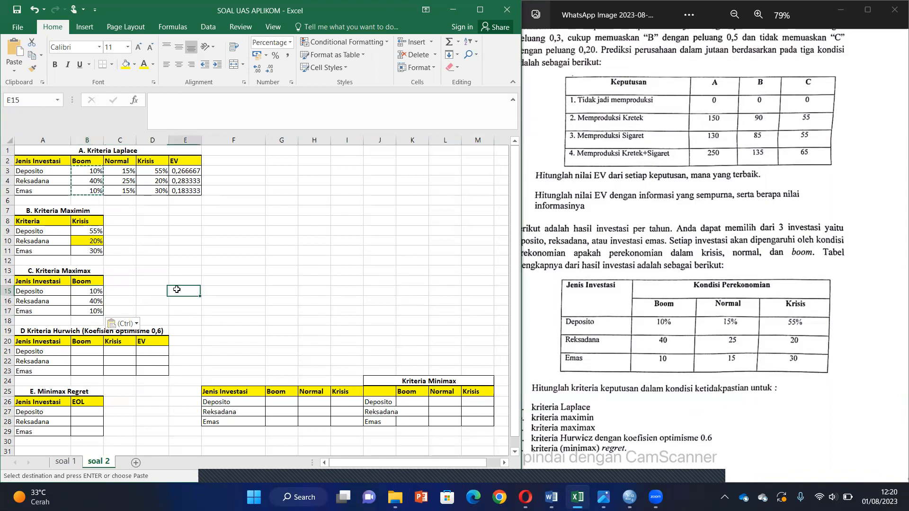
{"action": "left_click", "coordinate": [85, 303]}
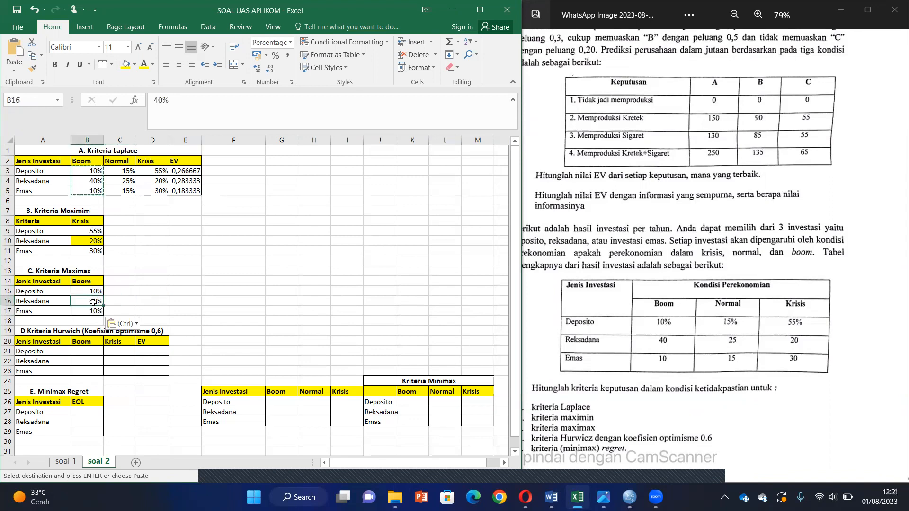
{"action": "left_click", "coordinate": [126, 64]}
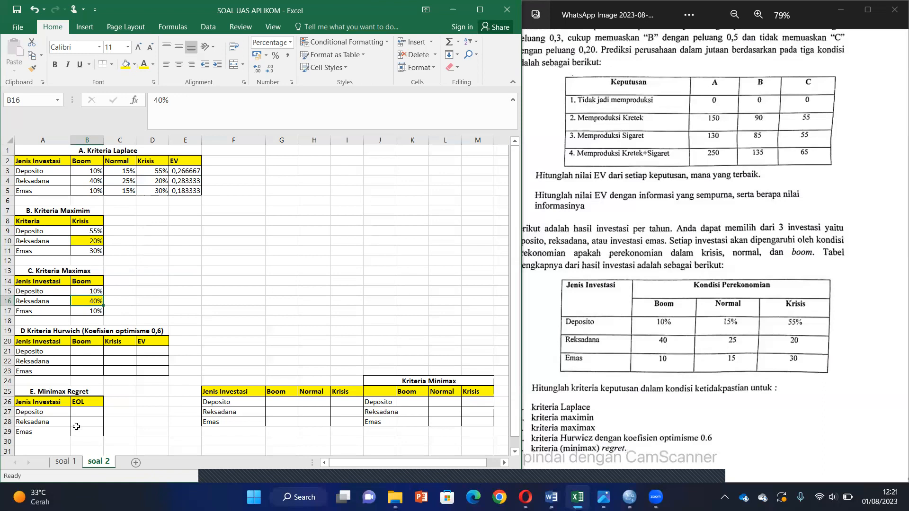
Step: Copy the Boom values B3:B5 of the Laplace table into the Boom column B21:B23 of the Kriteria Hurwich table
{"action": "left_click", "coordinate": [85, 360]}
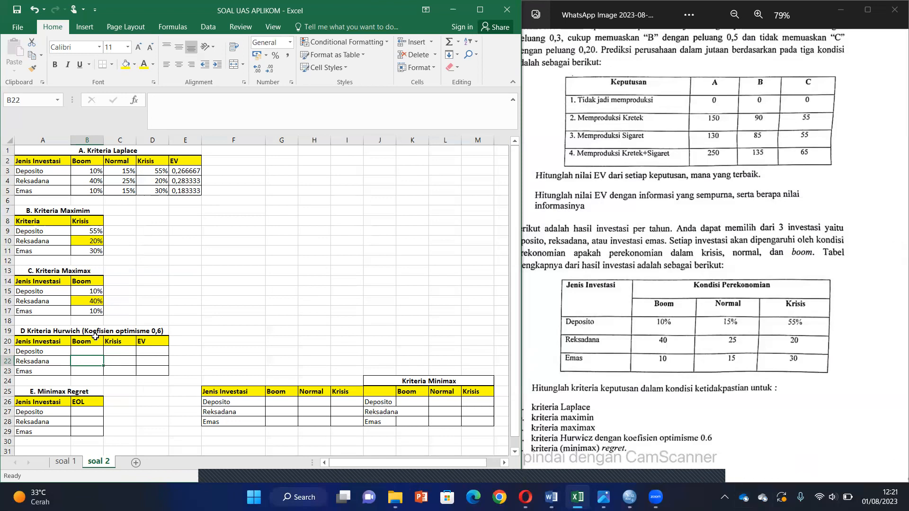
{"action": "left_click_drag", "start_coordinate": [84, 169], "coordinate": [83, 188]}
{"action": "key", "text": "ctrl+c"}
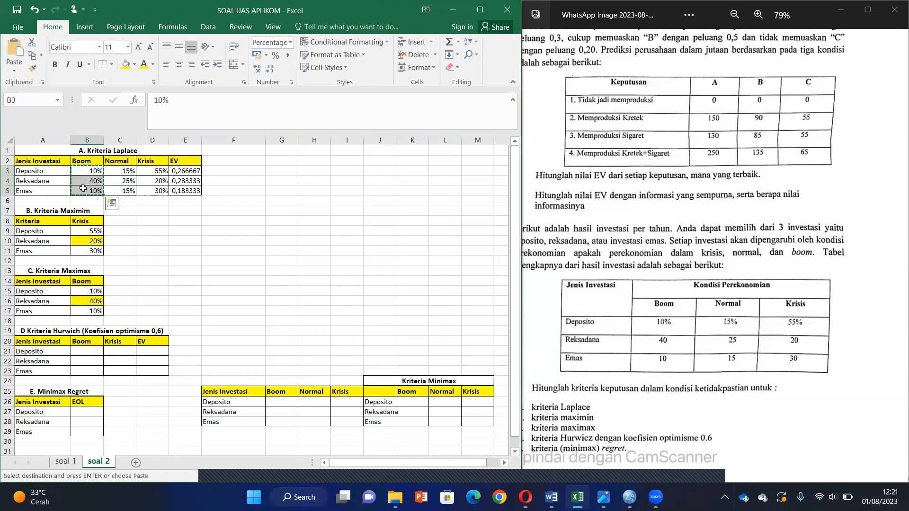
{"action": "left_click", "coordinate": [74, 352]}
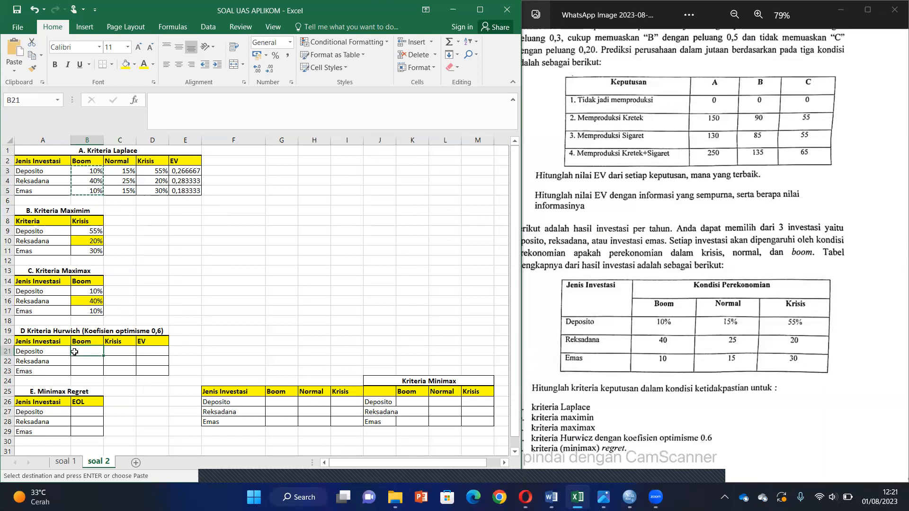
{"action": "key", "text": "ctrl+v"}
Step: Copy the Krisis values D3:D5 of the Laplace table into the Krisis column C21:C23 of the Kriteria Hurwich table
{"action": "left_click", "coordinate": [116, 350]}
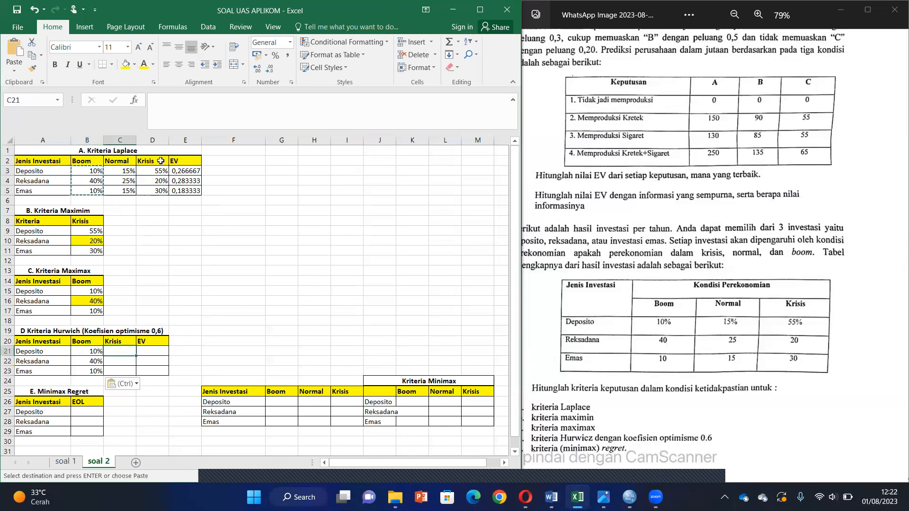
{"action": "left_click_drag", "start_coordinate": [152, 171], "coordinate": [157, 189]}
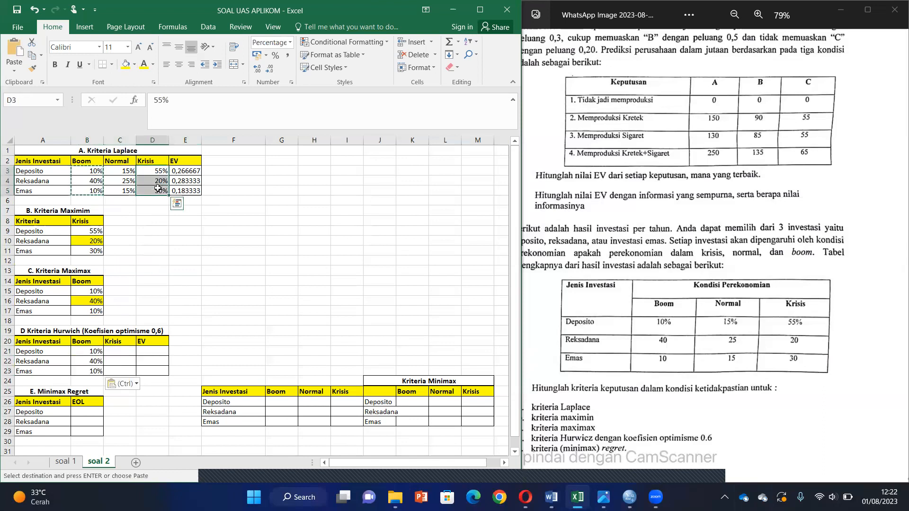
{"action": "key", "text": "ctrl+c"}
{"action": "left_click", "coordinate": [124, 351]}
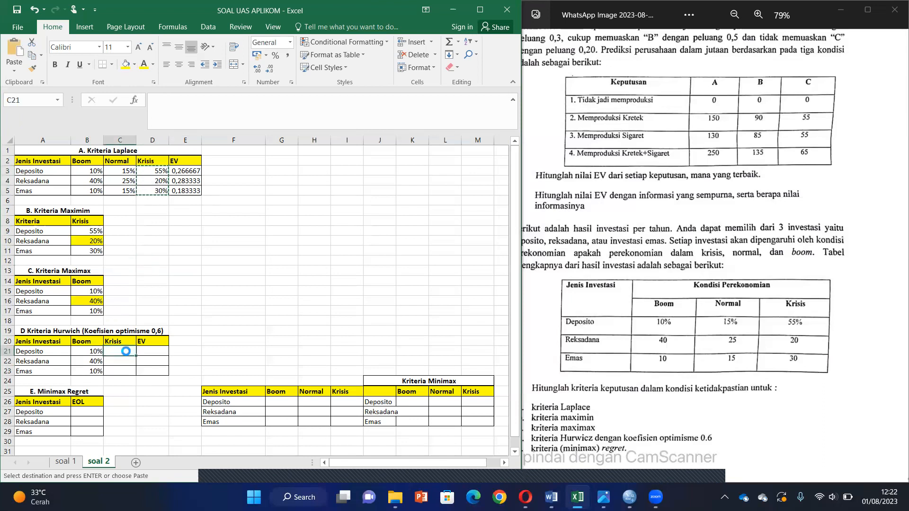
{"action": "key", "text": "ctrl+v"}
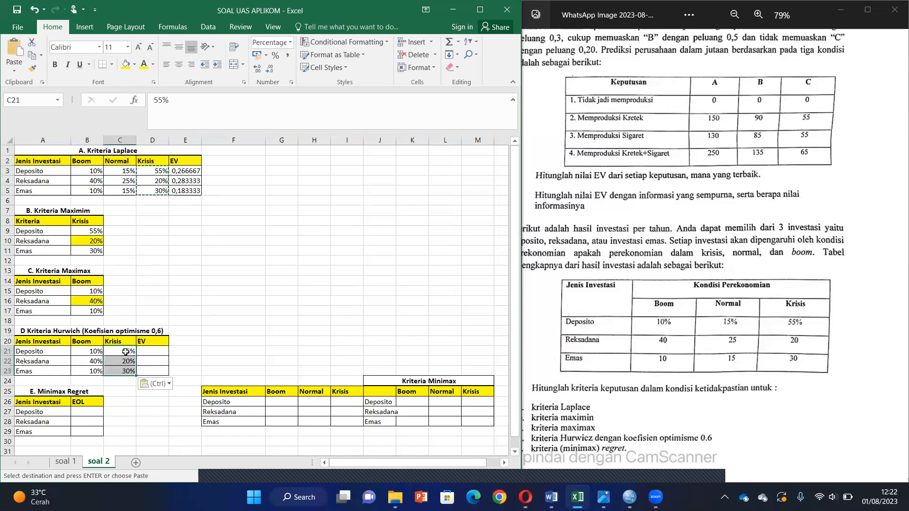
Step: Calculate Deposito's EV in cell D21 of the Kriteria Hurwich table with the formula =B21*0,6+C21*0,6
{"action": "left_click", "coordinate": [156, 351]}
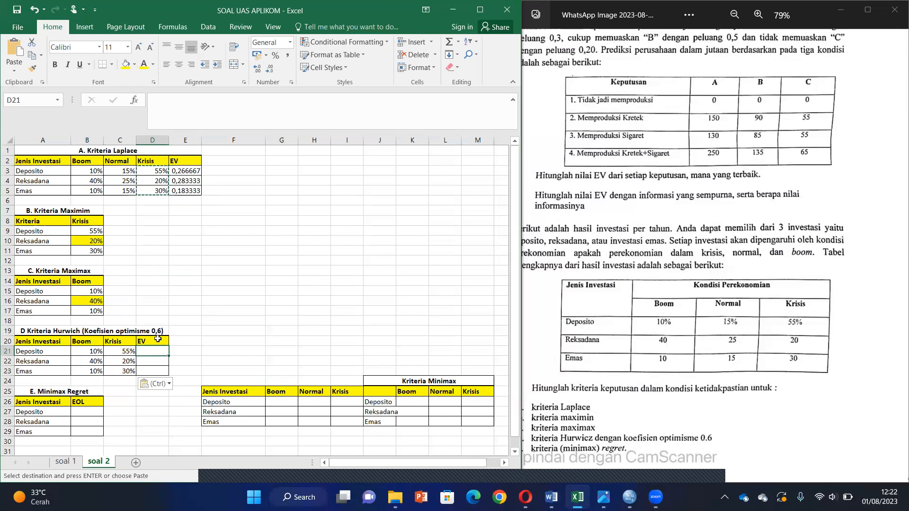
{"action": "type", "text": "="}
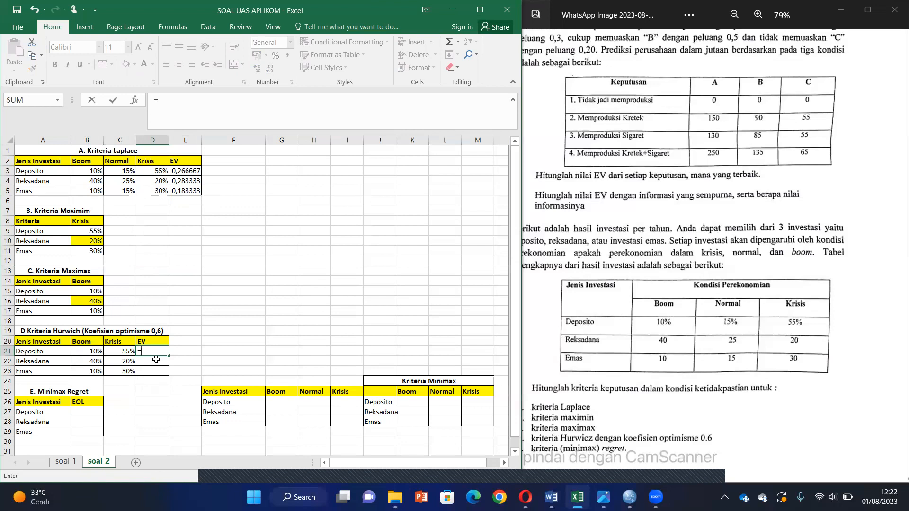
{"action": "left_click", "coordinate": [89, 351]}
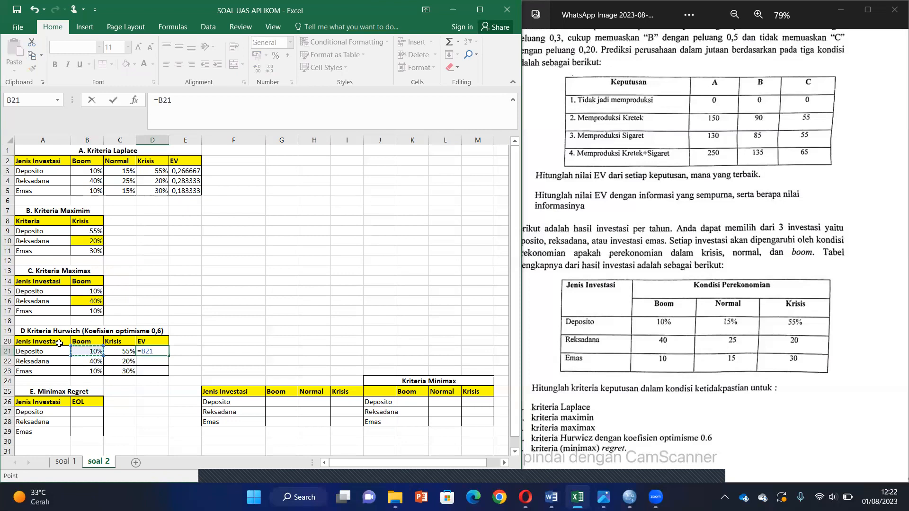
{"action": "type", "text": "*0,6+"}
{"action": "left_click", "coordinate": [130, 353]}
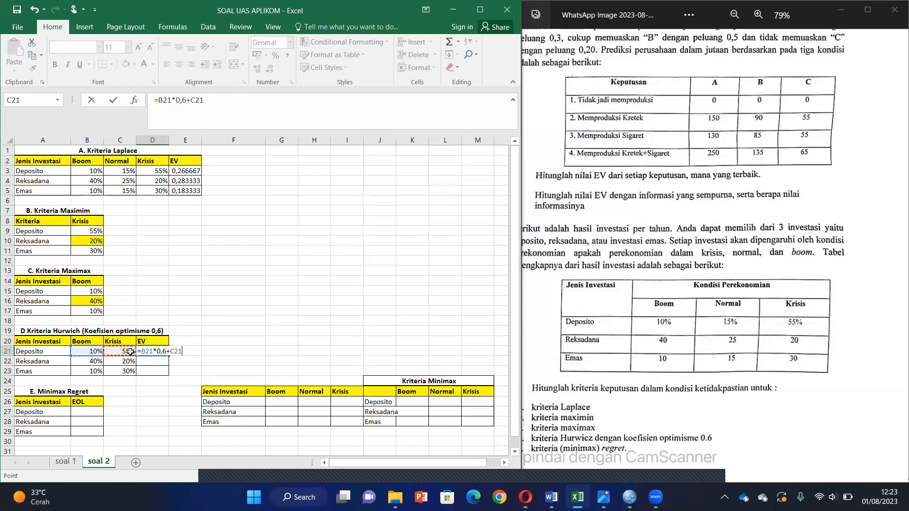
{"action": "key", "text": "Return"}
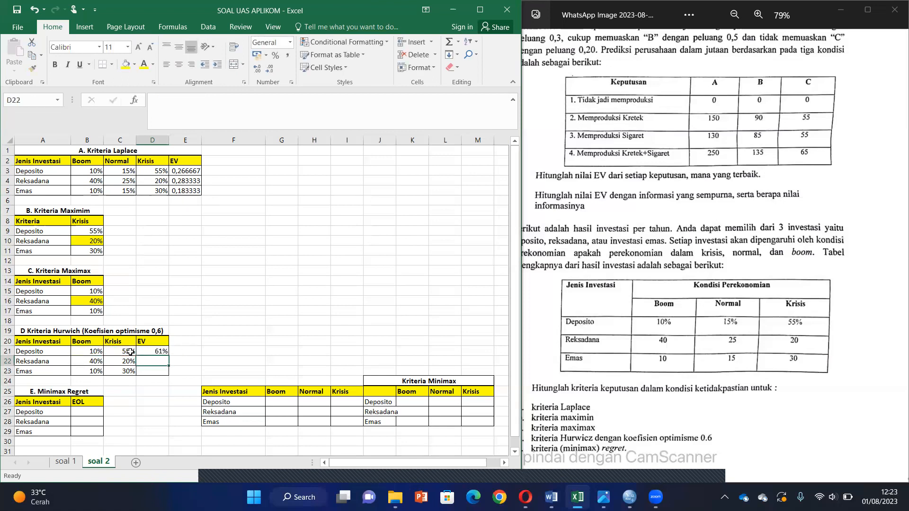
{"action": "left_click", "coordinate": [159, 351]}
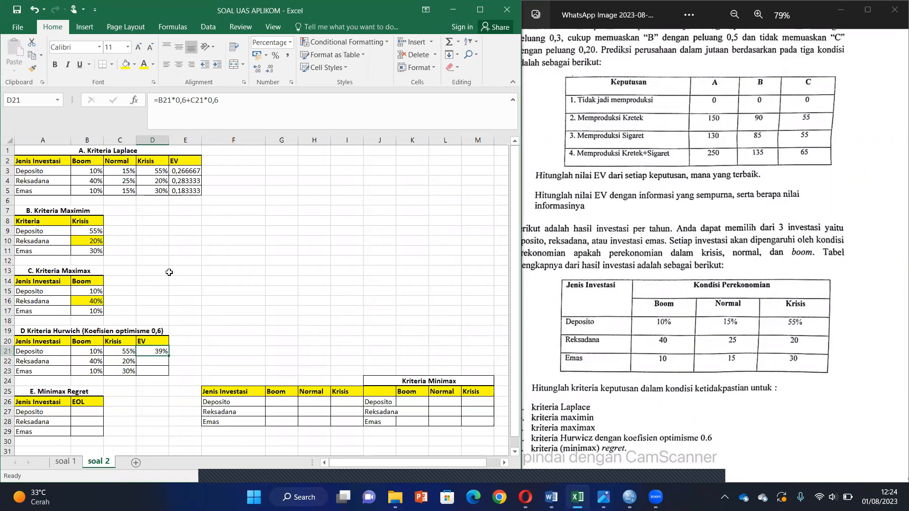
Step: Fill the Hurwich EV formula down to the Reksadana and Emas rows (D22:D23) and check the copied formulas
{"action": "left_click", "coordinate": [124, 354]}
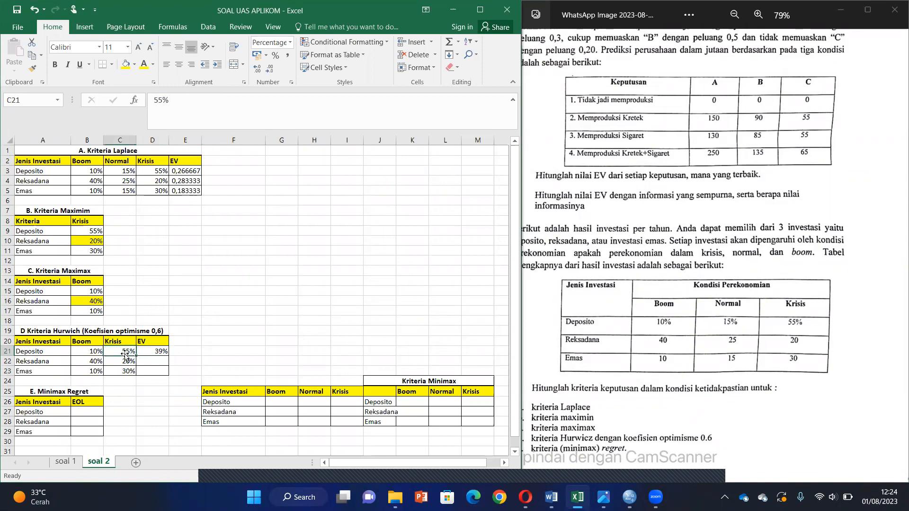
{"action": "left_click", "coordinate": [145, 355]}
{"action": "left_click_drag", "start_coordinate": [168, 356], "coordinate": [166, 377]}
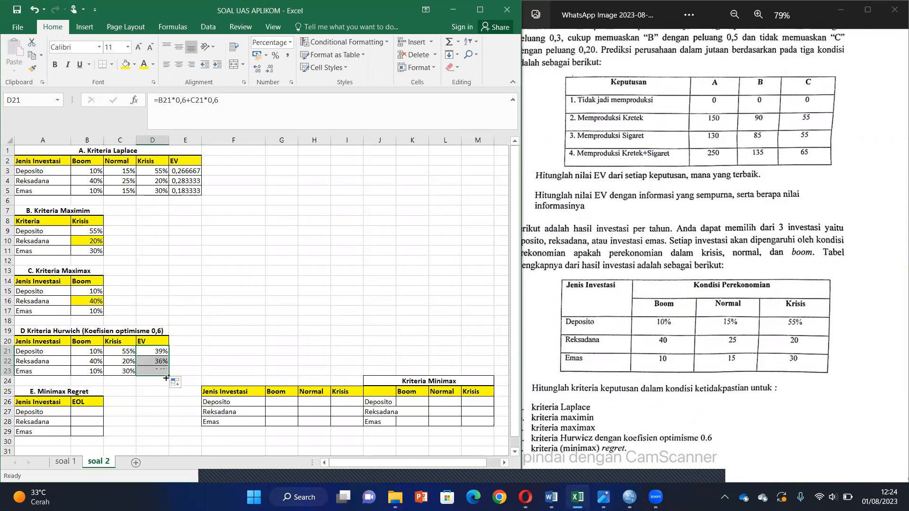
{"action": "left_click", "coordinate": [203, 349]}
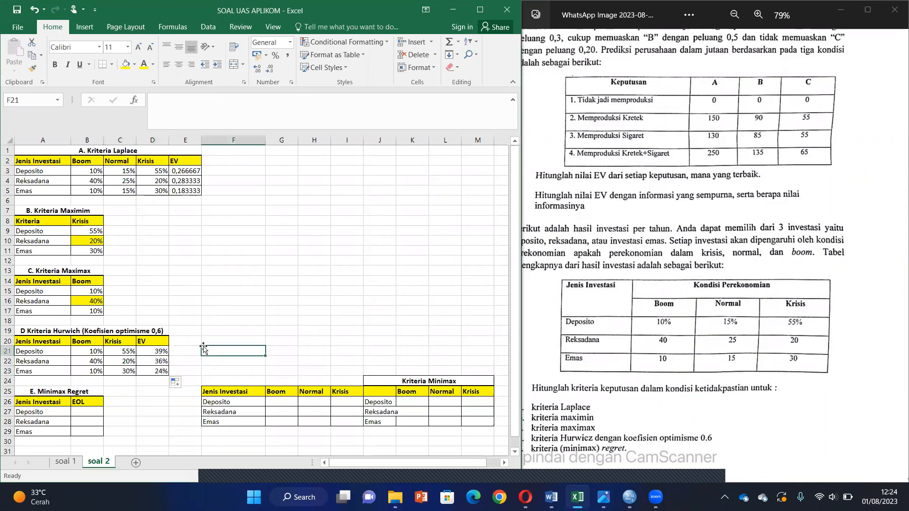
{"action": "double_click", "coordinate": [160, 361]}
{"action": "key", "text": "Escape"}
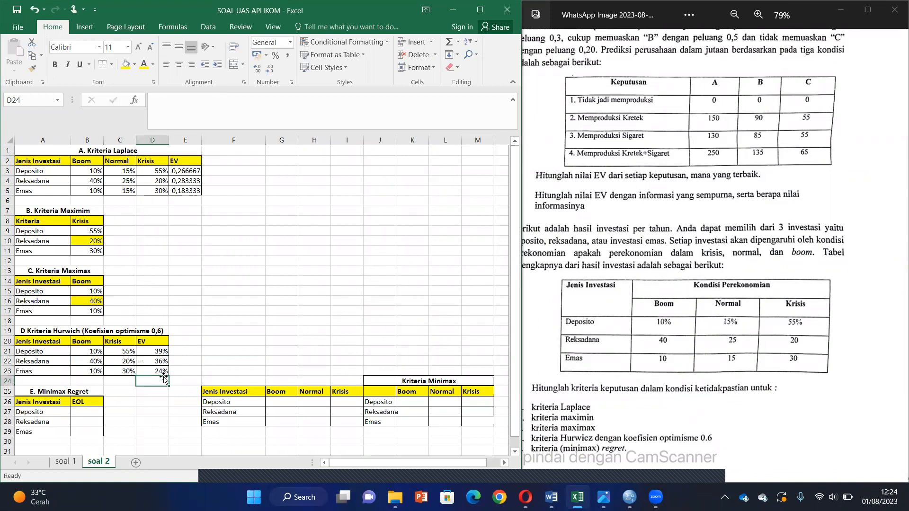
{"action": "left_click", "coordinate": [159, 370]}
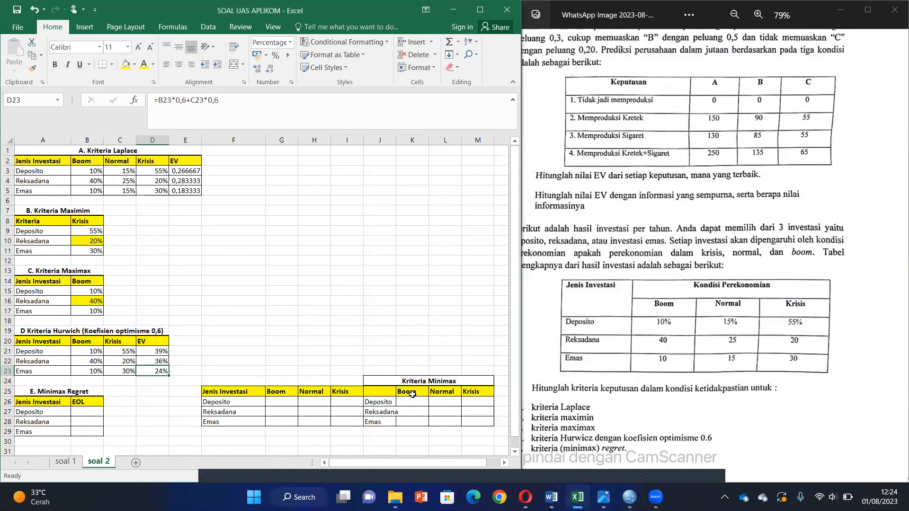
Step: Copy the Laplace values B3:D5 into G26:I28 of the table beside Kriteria Minimax, and widen column J to fit the investment names
{"action": "left_click", "coordinate": [88, 416]}
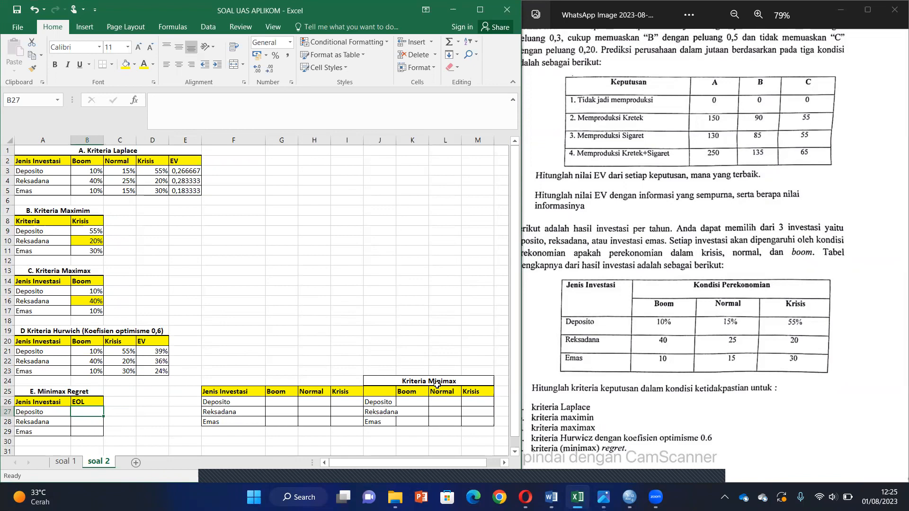
{"action": "left_click_drag", "start_coordinate": [90, 173], "coordinate": [148, 191]}
{"action": "key", "text": "ctrl+c"}
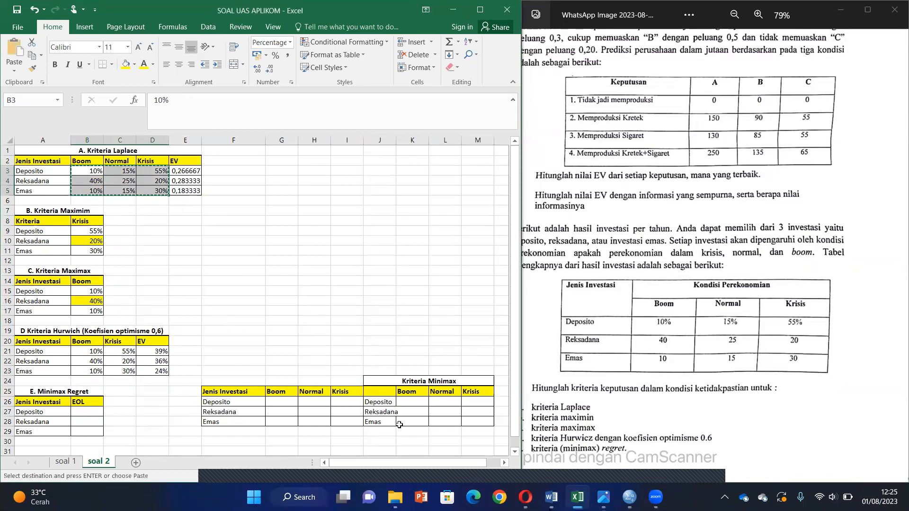
{"action": "left_click", "coordinate": [274, 402]}
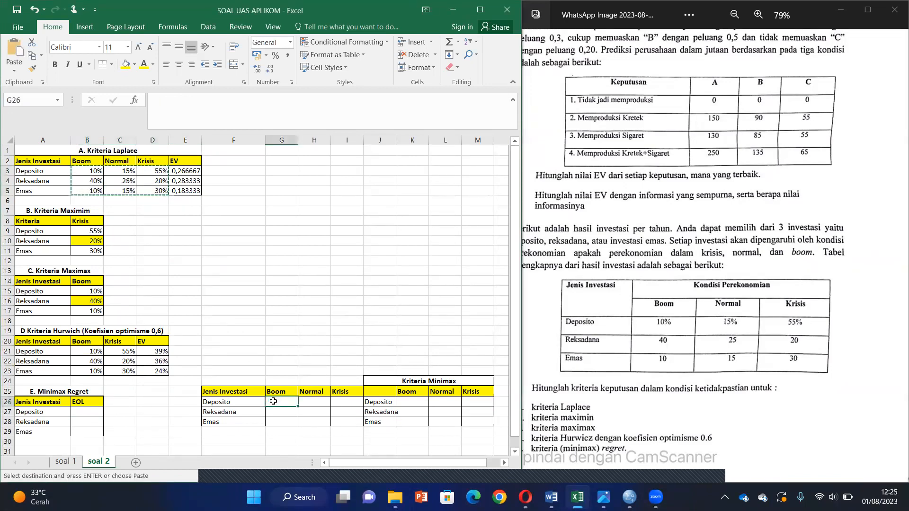
{"action": "key", "text": "ctrl+v"}
{"action": "left_click", "coordinate": [412, 412]}
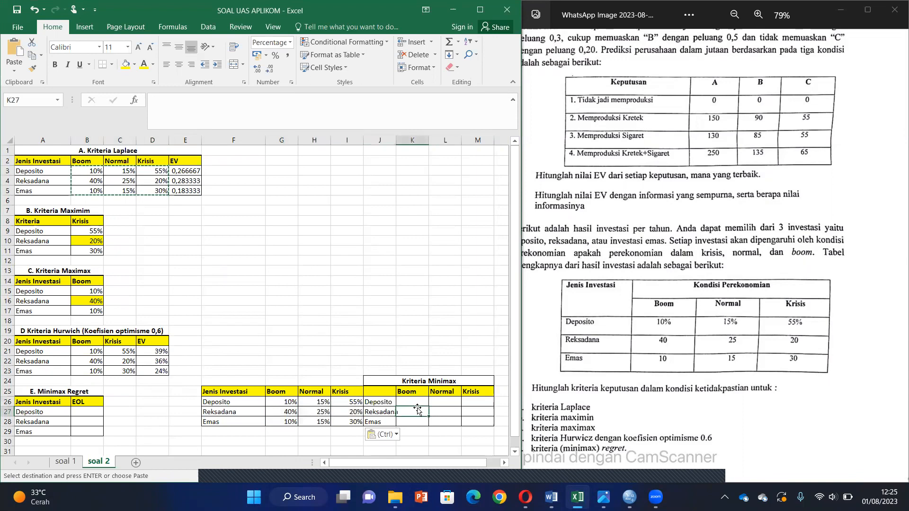
{"action": "left_click_drag", "start_coordinate": [396, 140], "coordinate": [406, 148]}
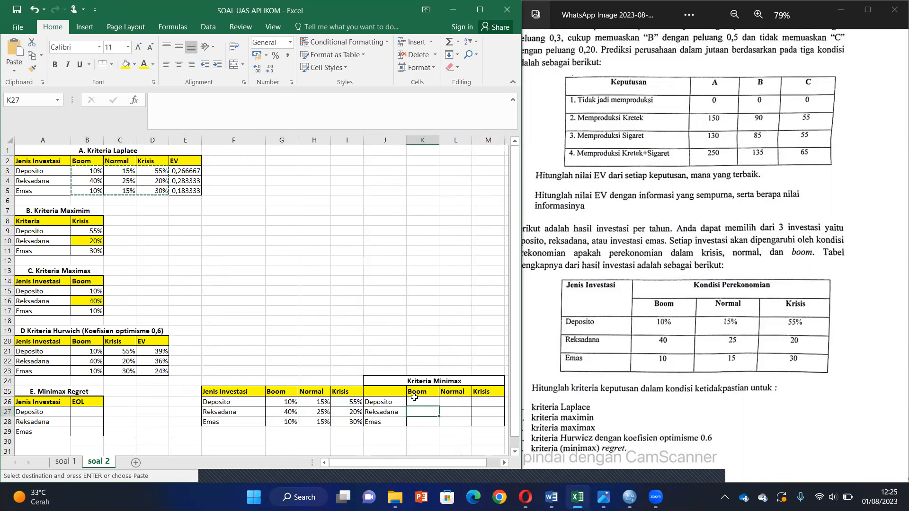
Step: Calculate Deposito's Boom regret in cell K26 of the Kriteria Minimax table with the formula =G27-G26
{"action": "left_click_drag", "start_coordinate": [361, 465], "coordinate": [376, 463]}
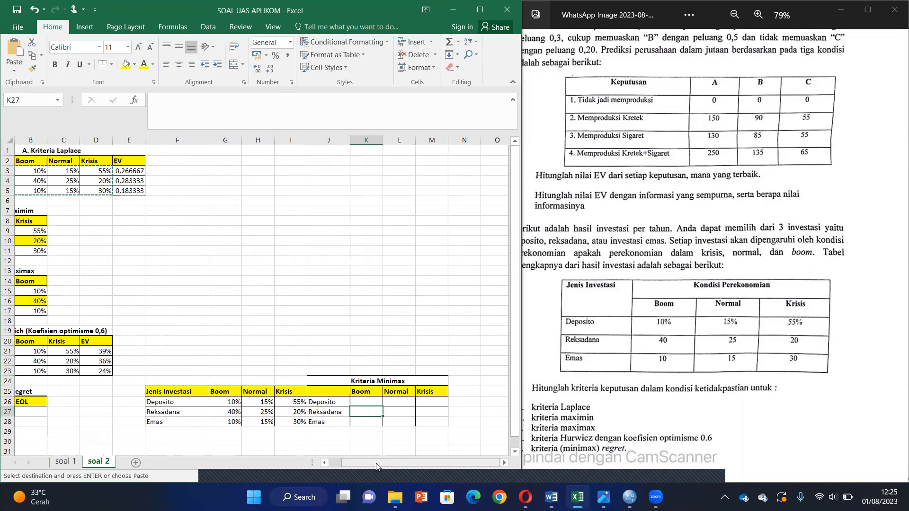
{"action": "left_click", "coordinate": [364, 403]}
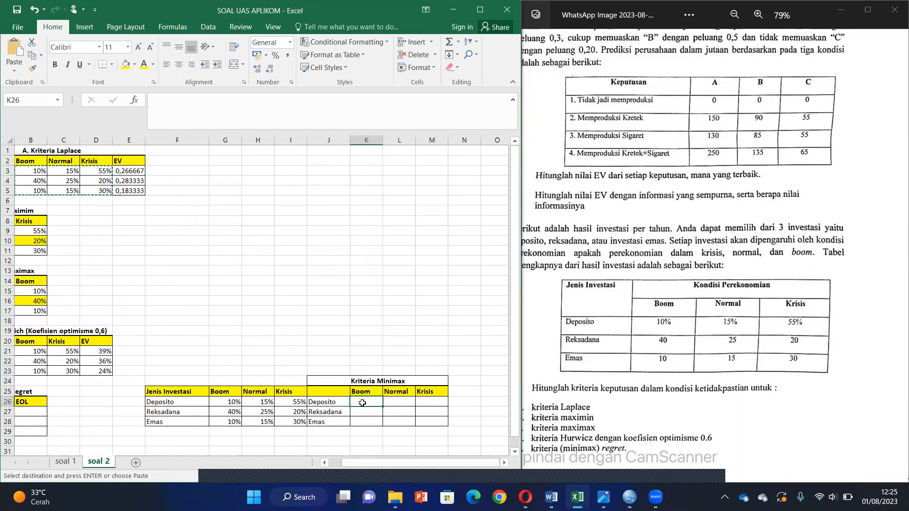
{"action": "type", "text": "="}
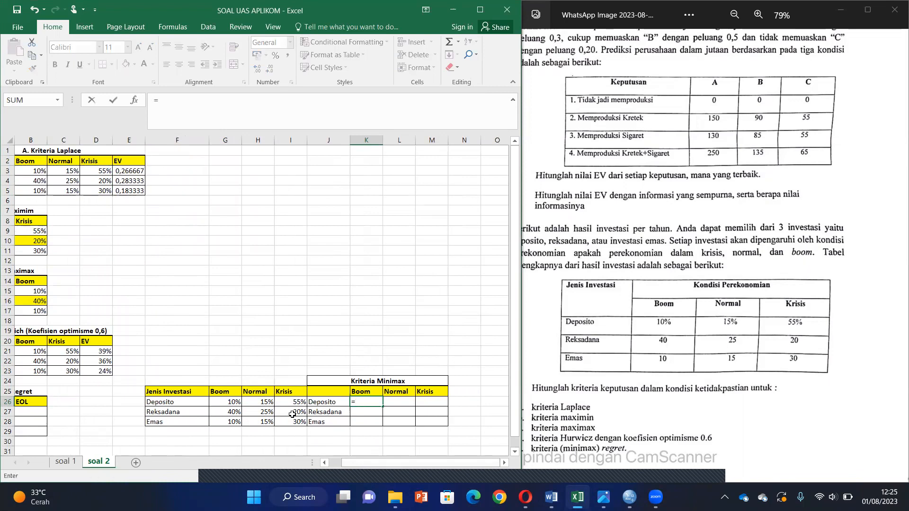
{"action": "left_click", "coordinate": [233, 415]}
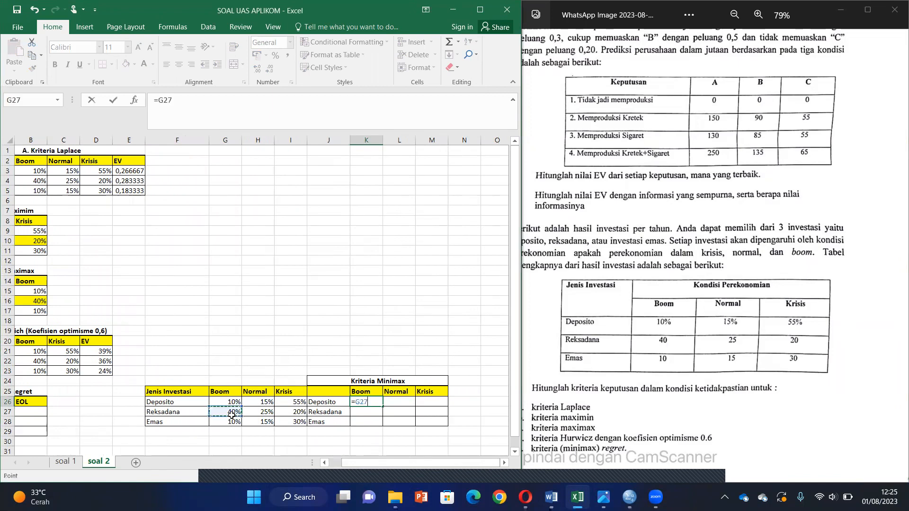
{"action": "type", "text": "-"}
{"action": "left_click", "coordinate": [236, 402]}
{"action": "key", "text": "Return"}
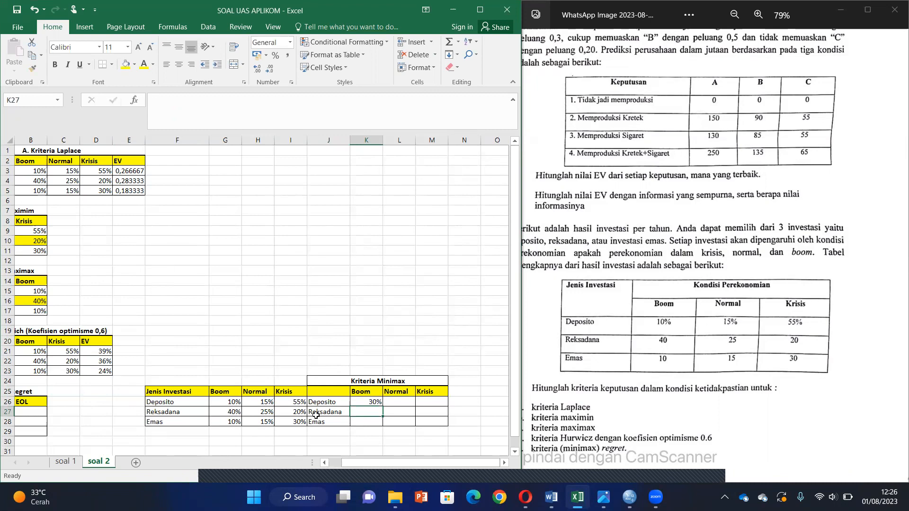
Step: Calculate Reksadana's Boom regret in cell K27 of the Kriteria Minimax table with the formula =G27-G27
{"action": "type", "text": "="}
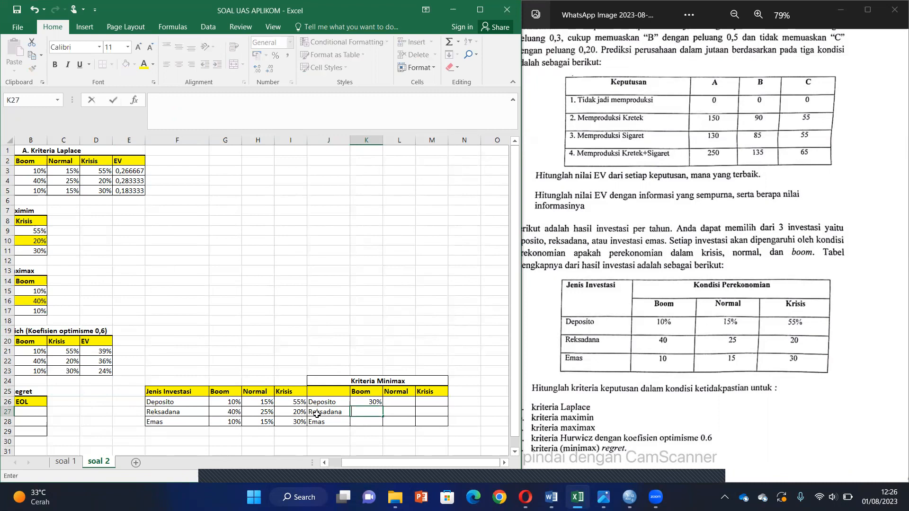
{"action": "left_click", "coordinate": [231, 412]}
{"action": "type", "text": "-"}
{"action": "left_click", "coordinate": [226, 411]}
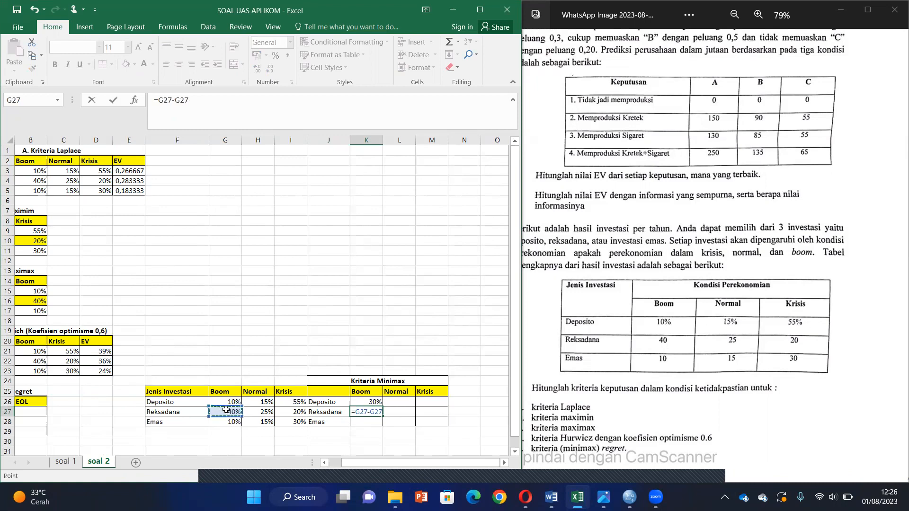
{"action": "key", "text": "Return"}
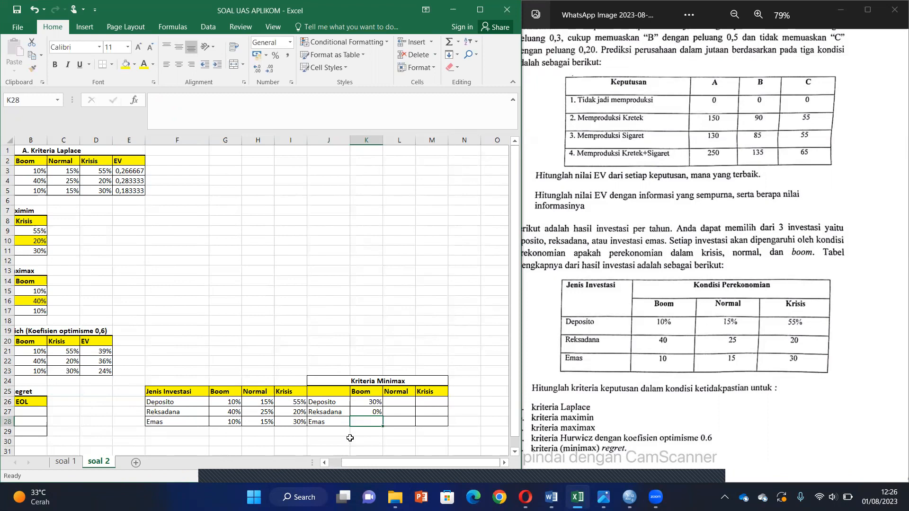
Step: Calculate Emas's Boom regret in cell K28 of the Kriteria Minimax table with the formula =G27-G28
{"action": "type", "text": "="}
{"action": "left_click", "coordinate": [233, 411]}
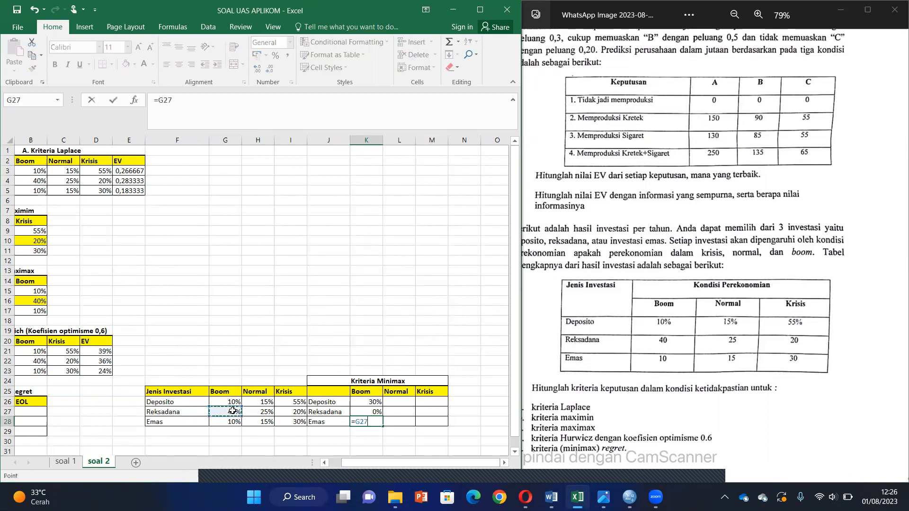
{"action": "type", "text": "-"}
{"action": "left_click", "coordinate": [237, 422]}
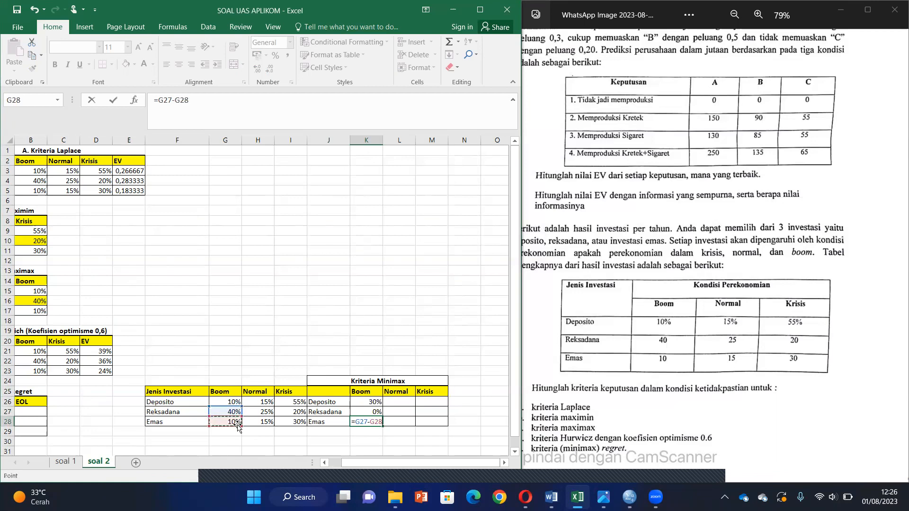
{"action": "key", "text": "Return"}
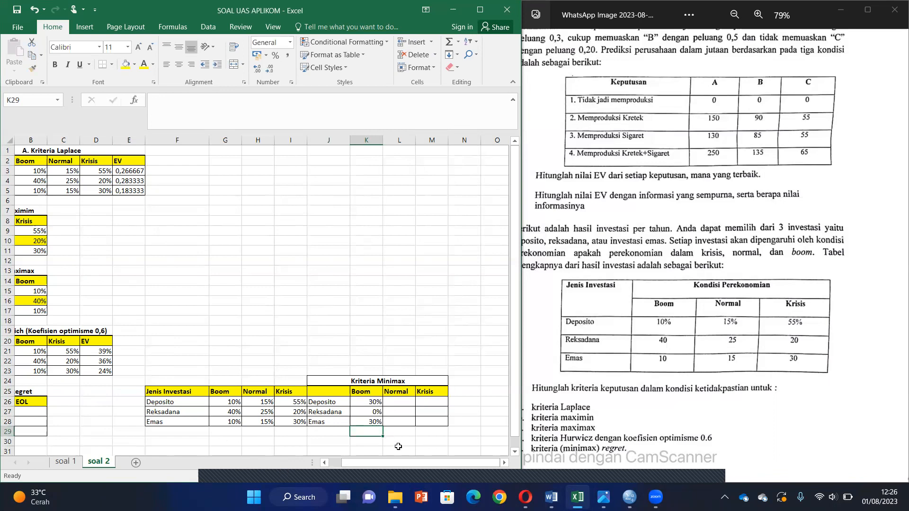
Step: Calculate Deposito's Normal regret in cell L26 of the Kriteria Minimax table with the formula =H27-H26
{"action": "left_click", "coordinate": [400, 403]}
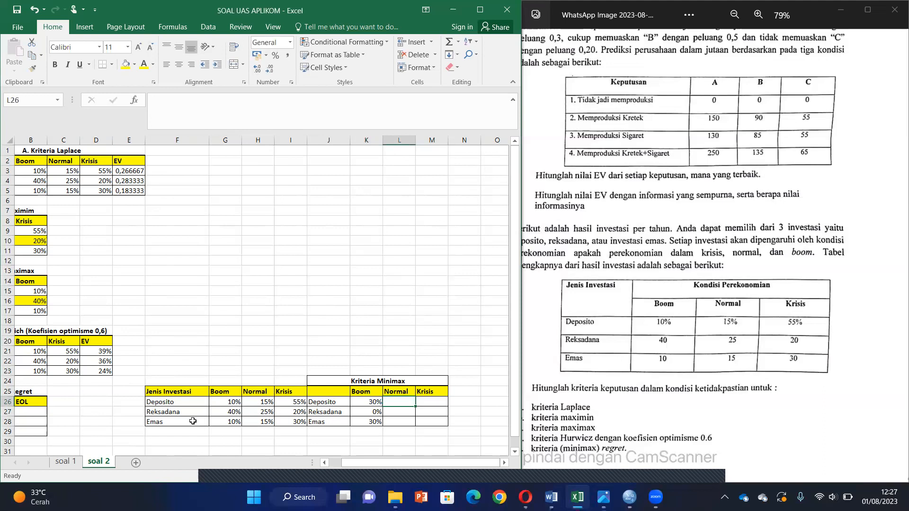
{"action": "type", "text": "="}
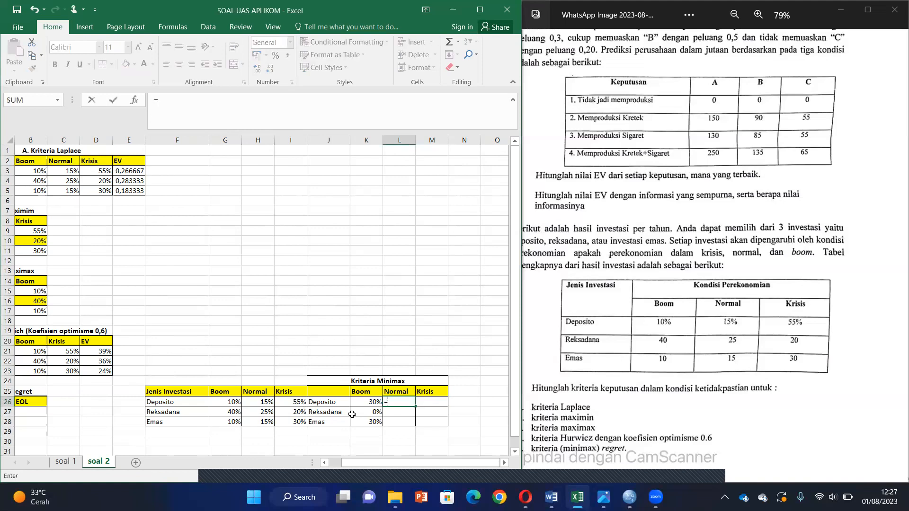
{"action": "left_click", "coordinate": [269, 412]}
{"action": "type", "text": "-"}
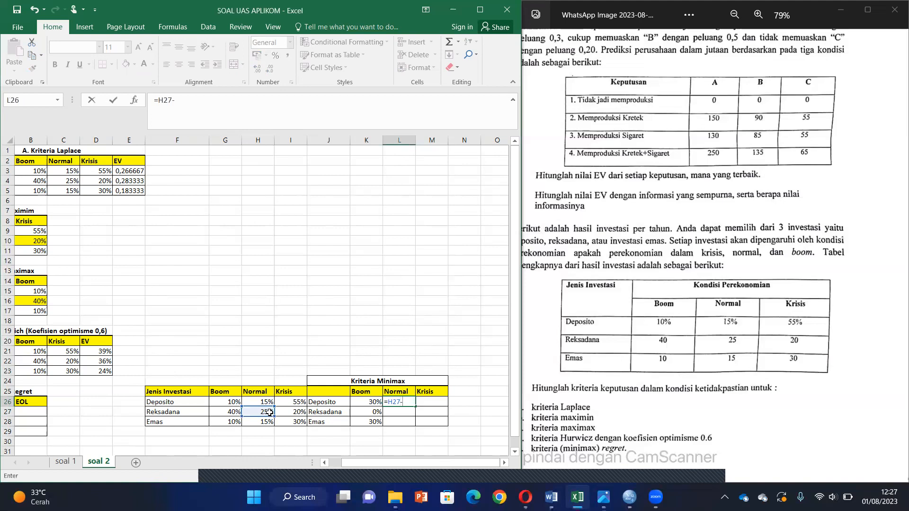
{"action": "left_click", "coordinate": [268, 402]}
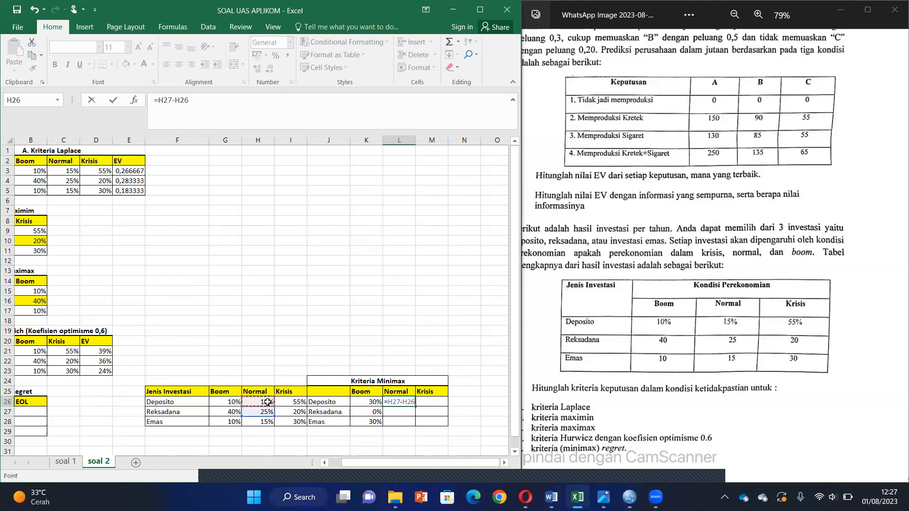
{"action": "key", "text": "Return"}
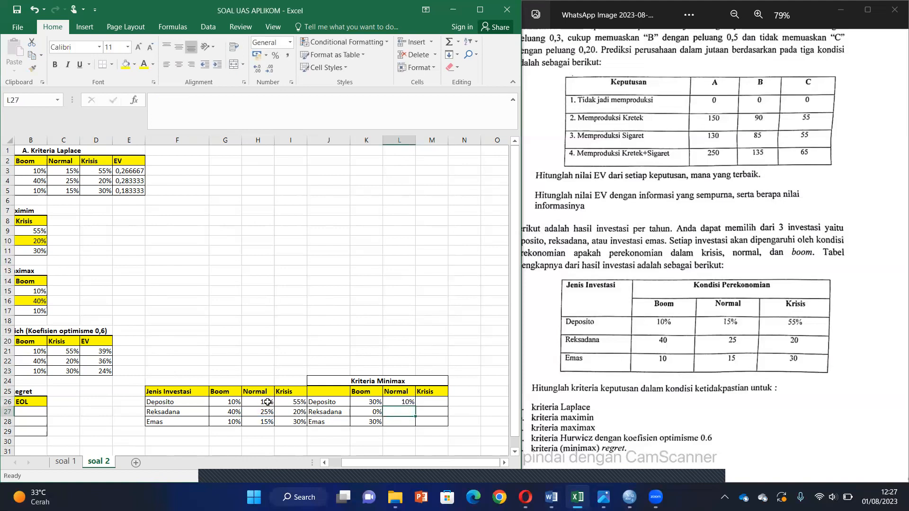
Step: Calculate Reksadana's Normal regret in cell L27 of the Kriteria Minimax table with the formula =H27-H27
{"action": "type", "text": "="}
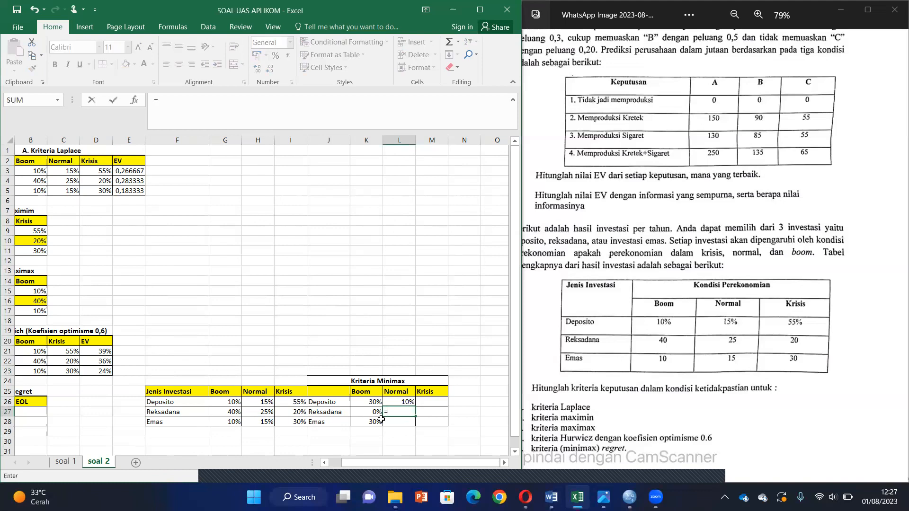
{"action": "left_click", "coordinate": [268, 413]}
{"action": "type", "text": "-"}
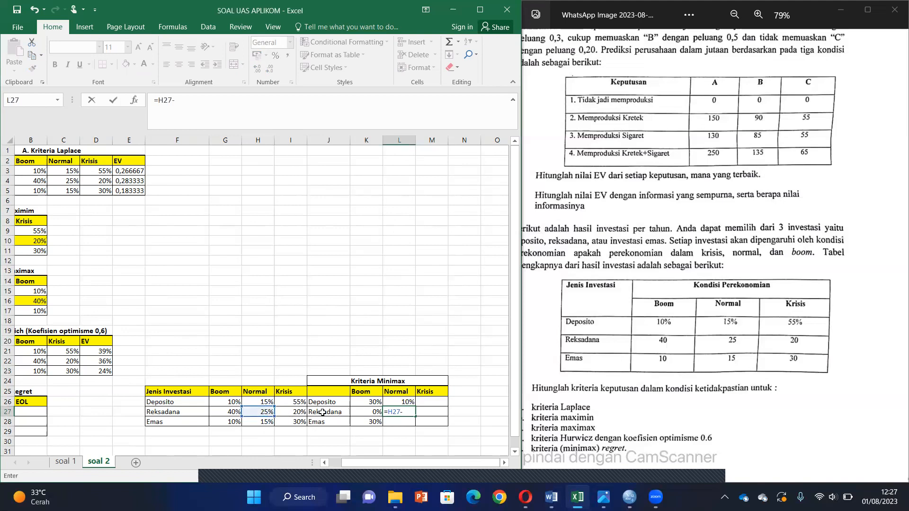
{"action": "left_click", "coordinate": [266, 412]}
{"action": "key", "text": "Return"}
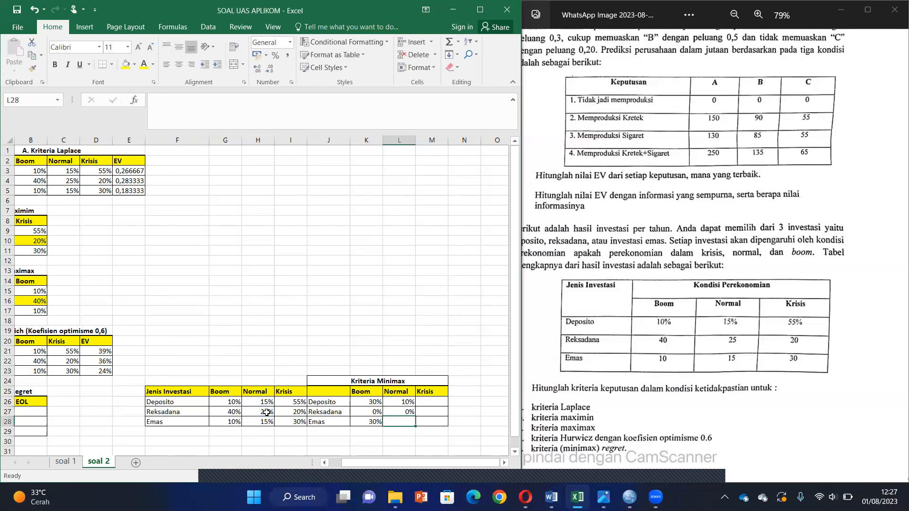
Step: Calculate Emas's Normal regret in cell L28 of the Kriteria Minimax table with the formula =H27-H28
{"action": "type", "text": "="}
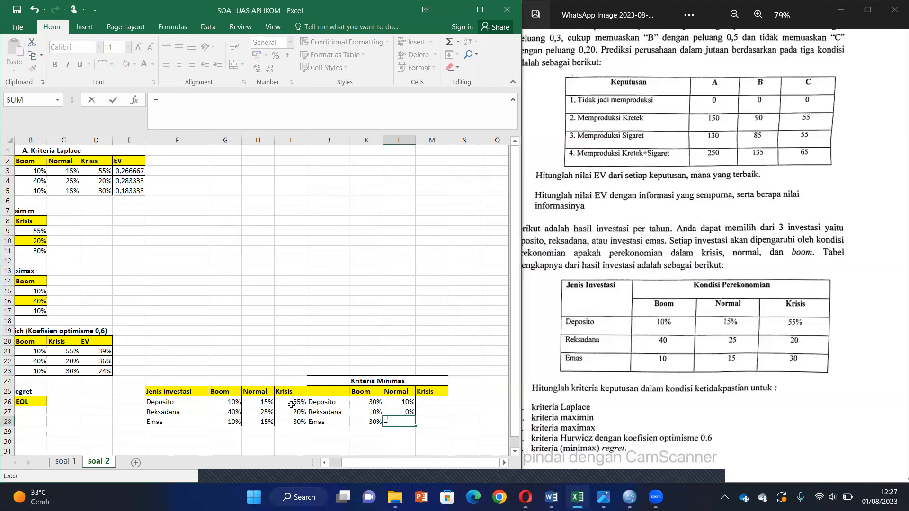
{"action": "left_click", "coordinate": [263, 413]}
{"action": "type", "text": "-"}
{"action": "left_click", "coordinate": [260, 425]}
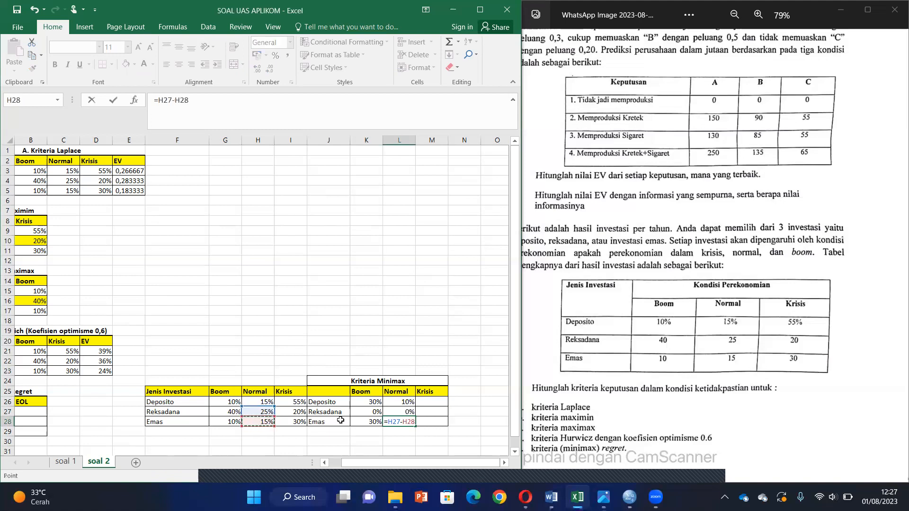
{"action": "key", "text": "Return"}
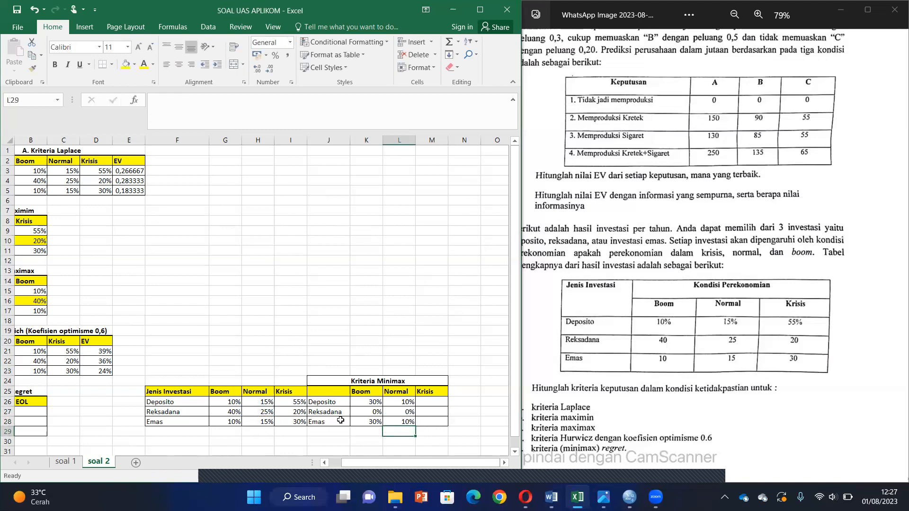
Step: Calculate Deposito's Krisis regret in cell M26 of the Kriteria Minimax table with the formula =I26-I26
{"action": "left_click", "coordinate": [436, 406]}
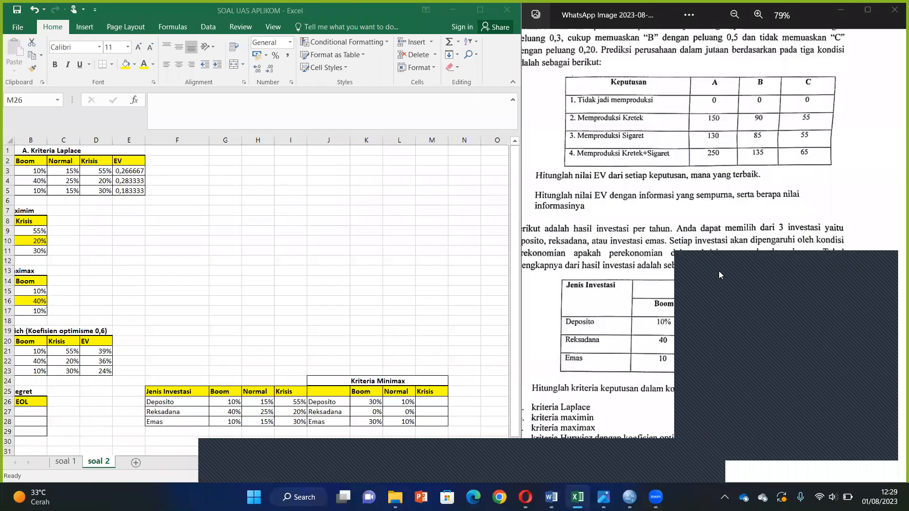
{"action": "left_click", "coordinate": [424, 404]}
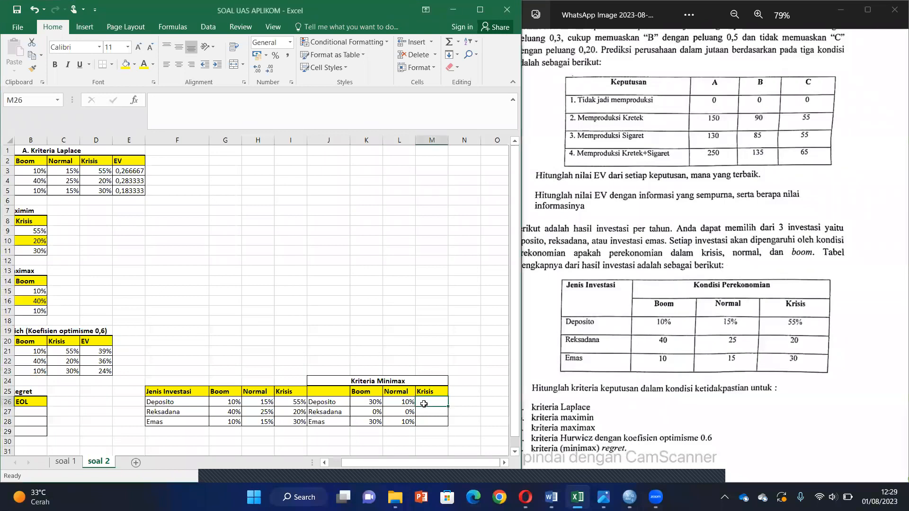
{"action": "type", "text": "="}
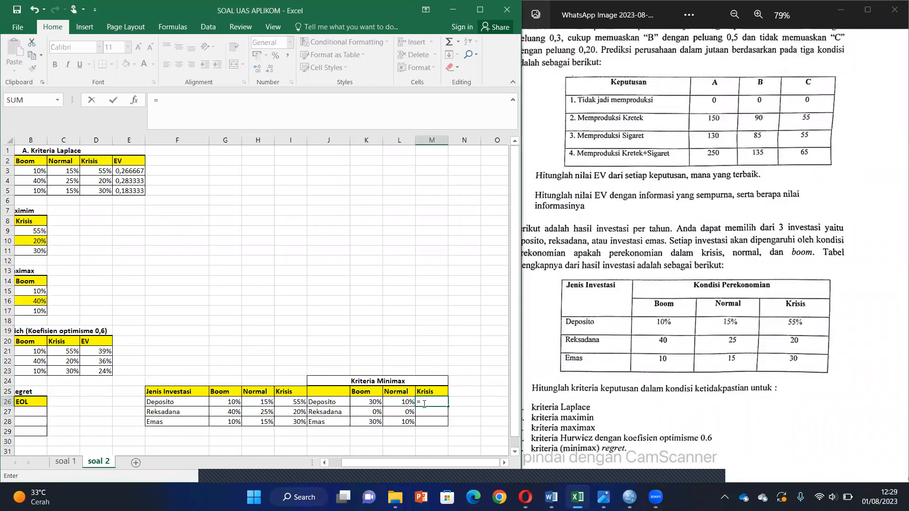
{"action": "left_click", "coordinate": [298, 403]}
{"action": "type", "text": "-"}
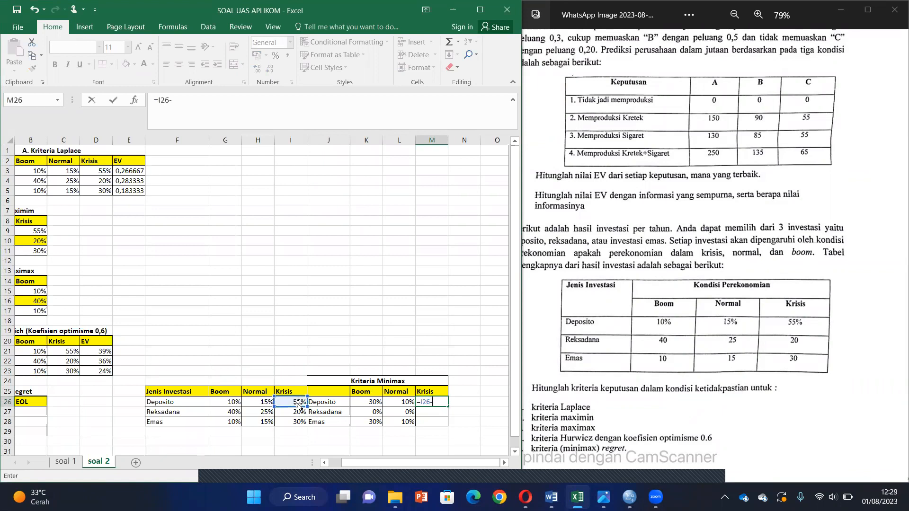
{"action": "left_click", "coordinate": [294, 403]}
{"action": "key", "text": "Return"}
Step: Calculate Reksadana's Krisis regret in cell M27 of the Kriteria Minimax table with the formula =I26-I27
{"action": "type", "text": "="}
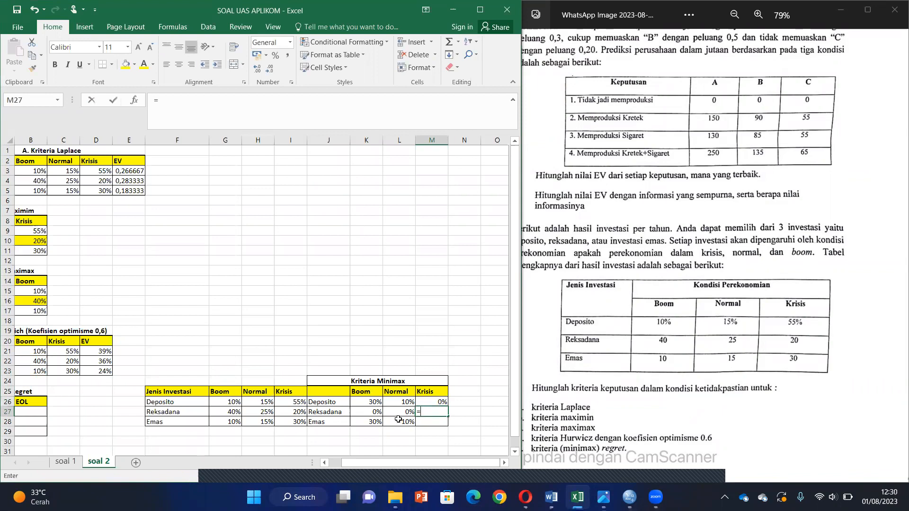
{"action": "left_click", "coordinate": [292, 408]}
{"action": "left_click", "coordinate": [289, 401]}
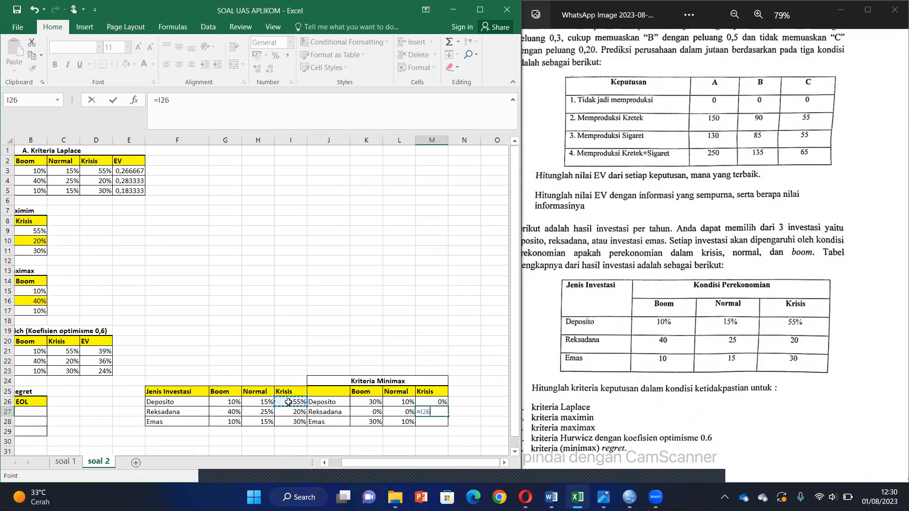
{"action": "type", "text": "-"}
{"action": "left_click", "coordinate": [293, 413]}
{"action": "key", "text": "Return"}
Step: Calculate Emas's Krisis regret in cell M28 of the Kriteria Minimax table with the formula =I26-I28
{"action": "type", "text": "="}
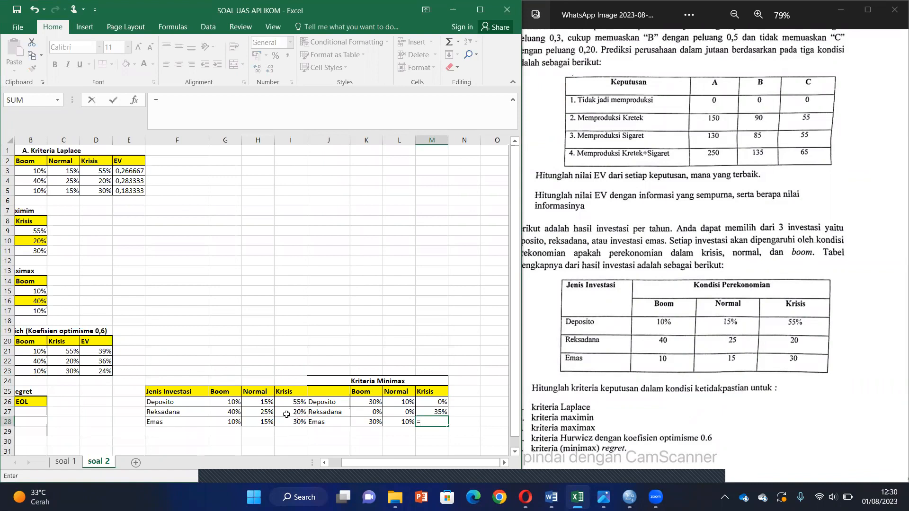
{"action": "left_click", "coordinate": [281, 400]}
{"action": "type", "text": "-"}
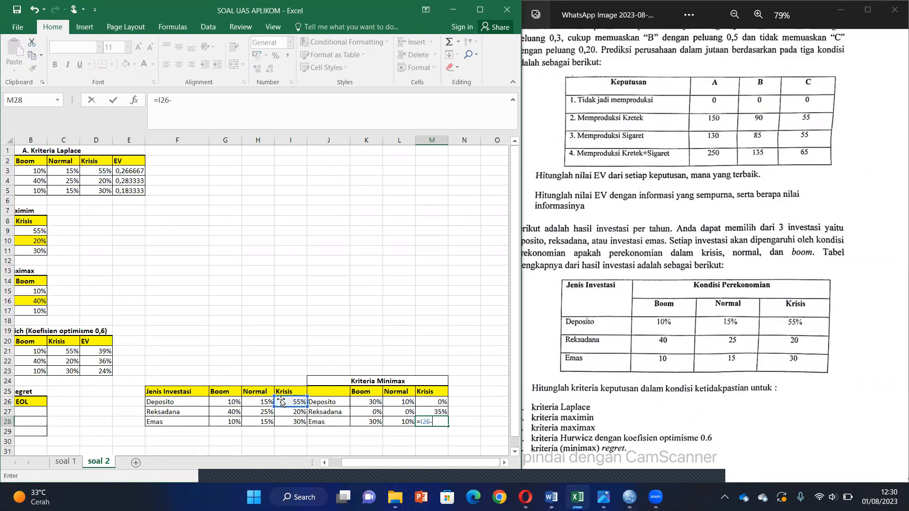
{"action": "left_click", "coordinate": [290, 422]}
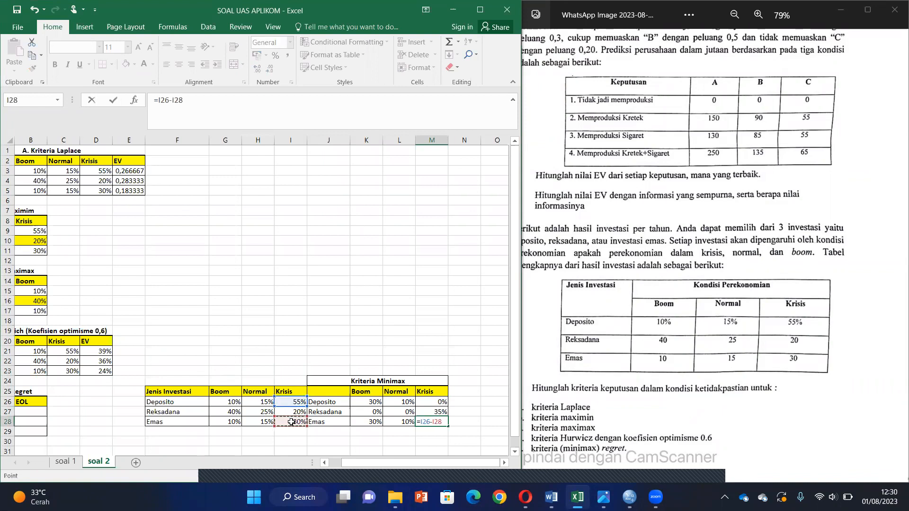
{"action": "key", "text": "Return"}
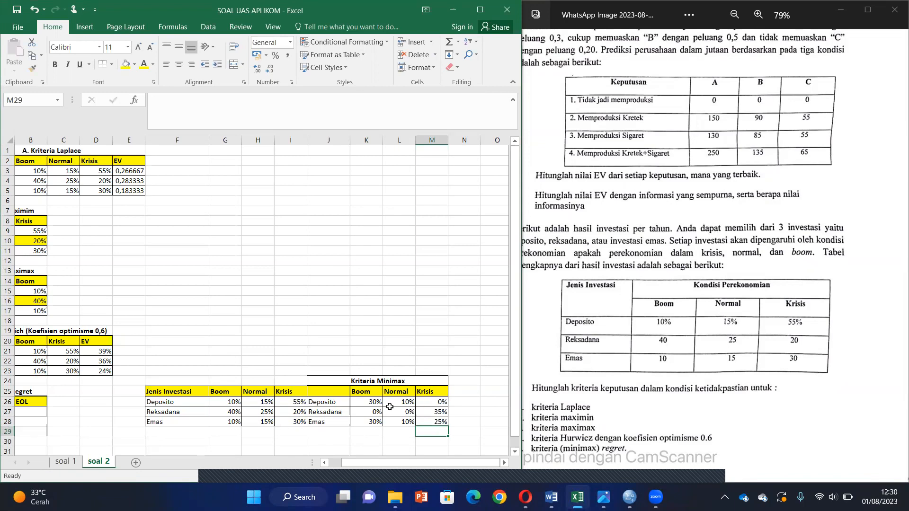
Step: Enter 30% as Deposito's EOL in cell B27 of the Minimax Regret table
{"action": "left_click_drag", "start_coordinate": [355, 460], "coordinate": [336, 457]}
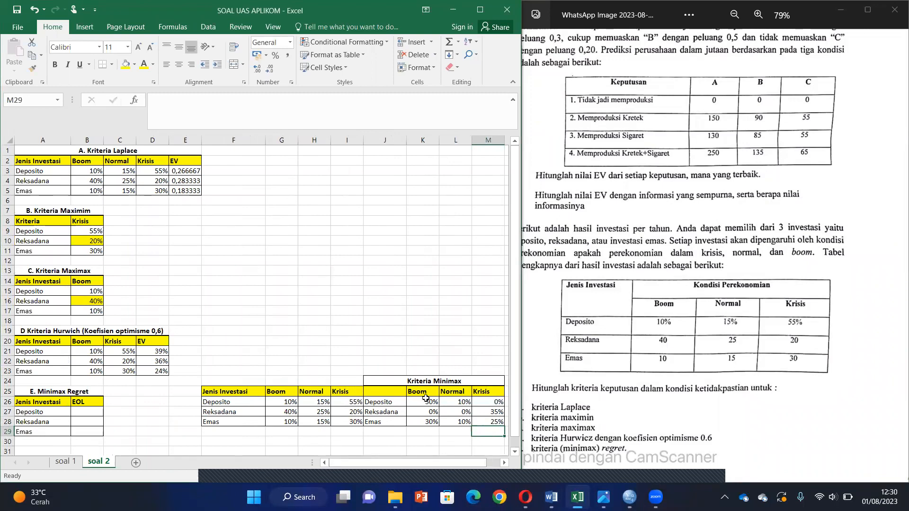
{"action": "left_click", "coordinate": [424, 423]}
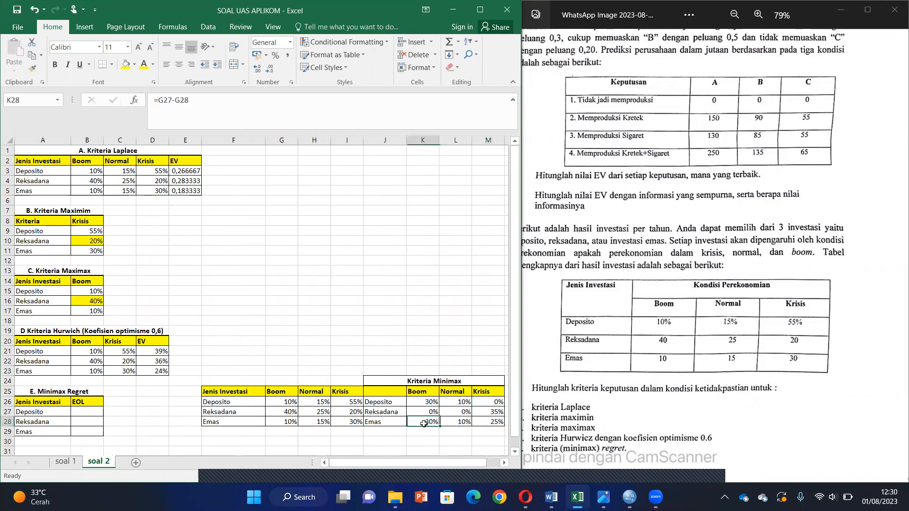
{"action": "left_click", "coordinate": [86, 413]}
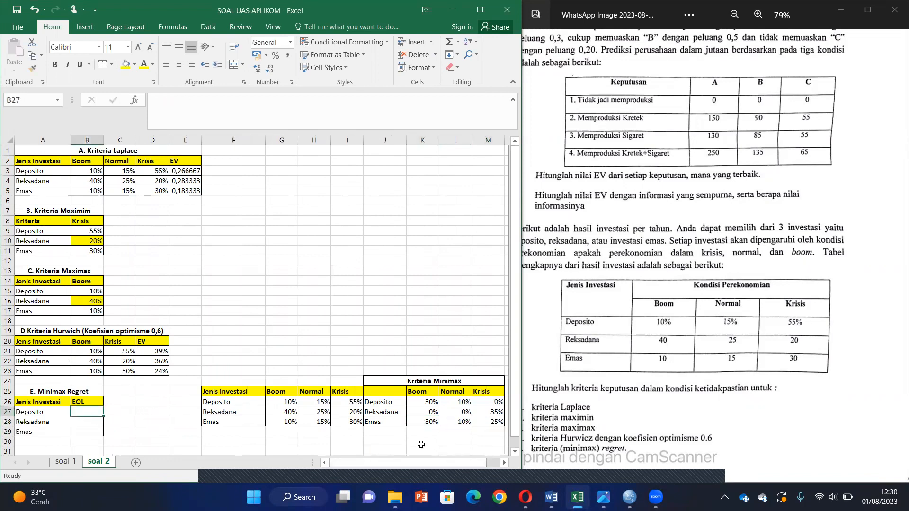
{"action": "left_click", "coordinate": [427, 428]}
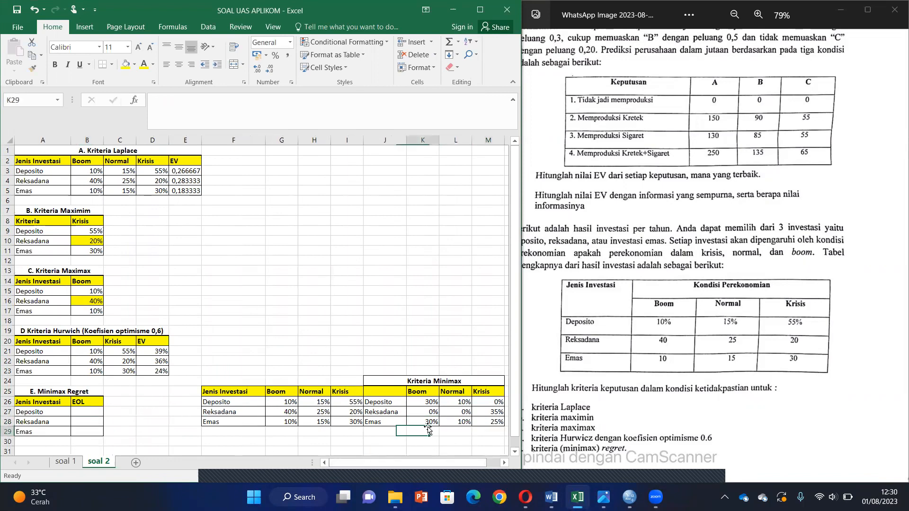
{"action": "left_click", "coordinate": [90, 411]}
{"action": "type", "text": "30"}
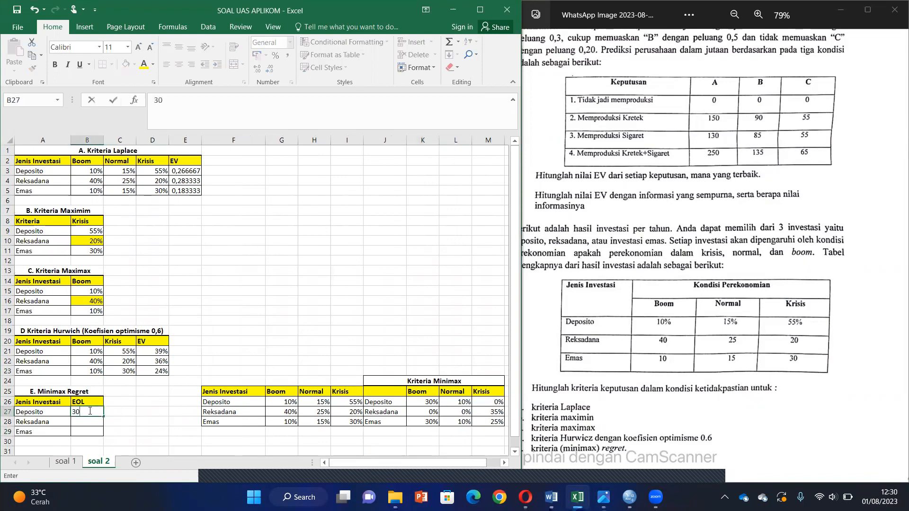
{"action": "type", "text": ")"}
{"action": "key", "text": "BackSpace"}
{"action": "type", "text": "%"}
Step: Enter the remaining EOL values in the Minimax Regret table: 10% for Reksadana (B28) and 35% for Emas (B29)
{"action": "type", "text": "10"}
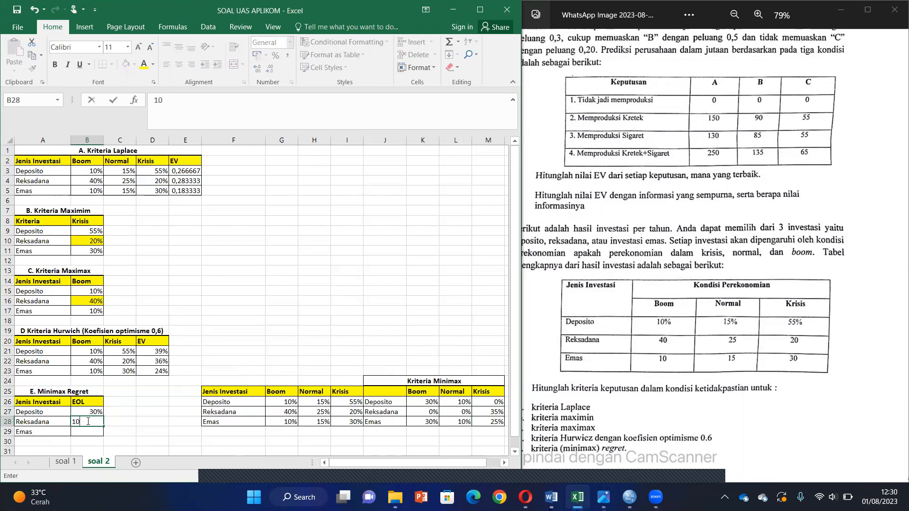
{"action": "type", "text": "%"}
{"action": "key", "text": "Return"}
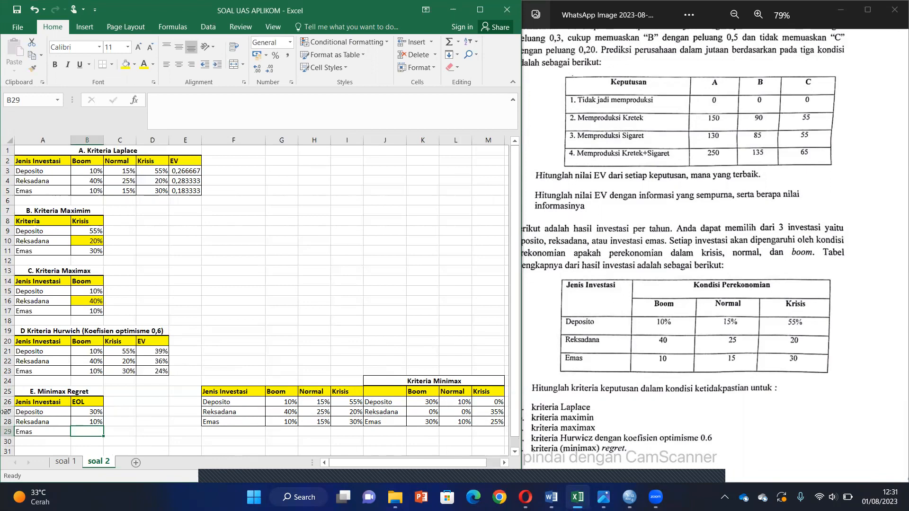
{"action": "type", "text": "35"}
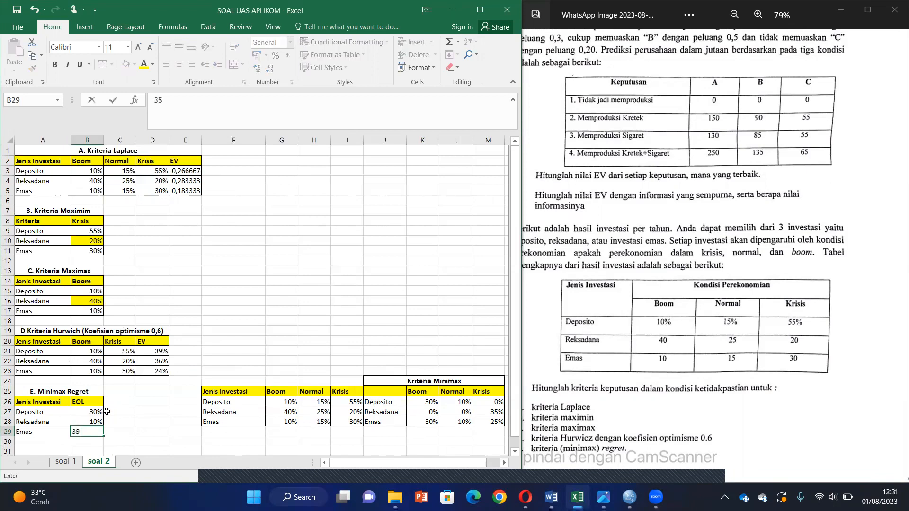
{"action": "type", "text": "%"}
{"action": "key", "text": "Return"}
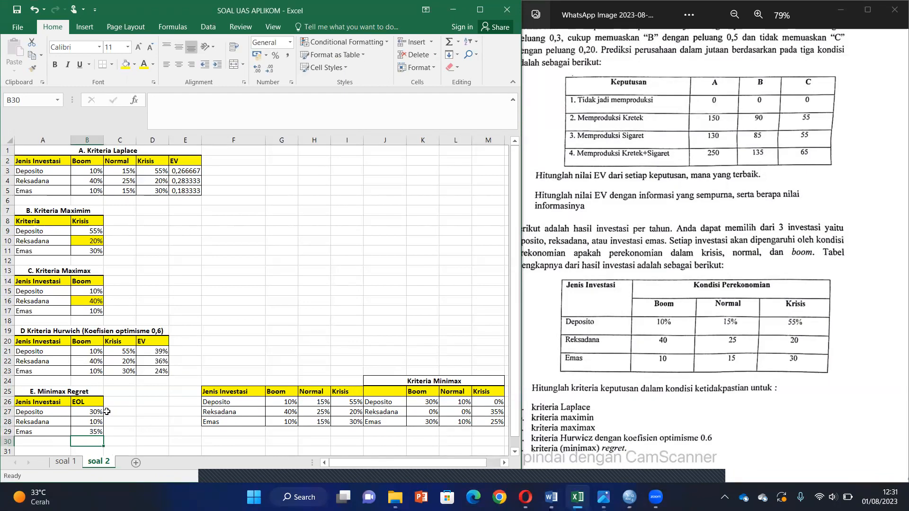
Step: Highlight Reksadana's EOL cell B28 in the Minimax Regret table with a yellow fill
{"action": "left_click_drag", "start_coordinate": [352, 465], "coordinate": [351, 465]}
{"action": "left_click", "coordinate": [93, 422]}
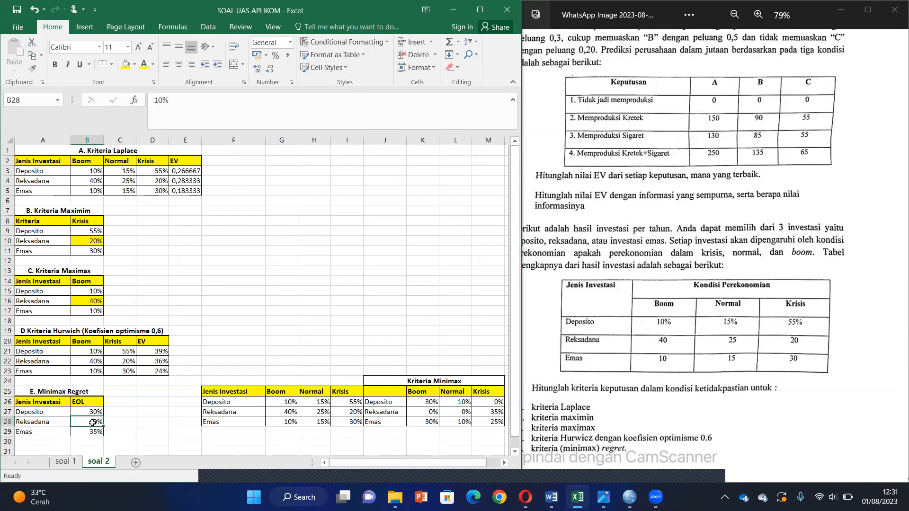
{"action": "left_click", "coordinate": [125, 64]}
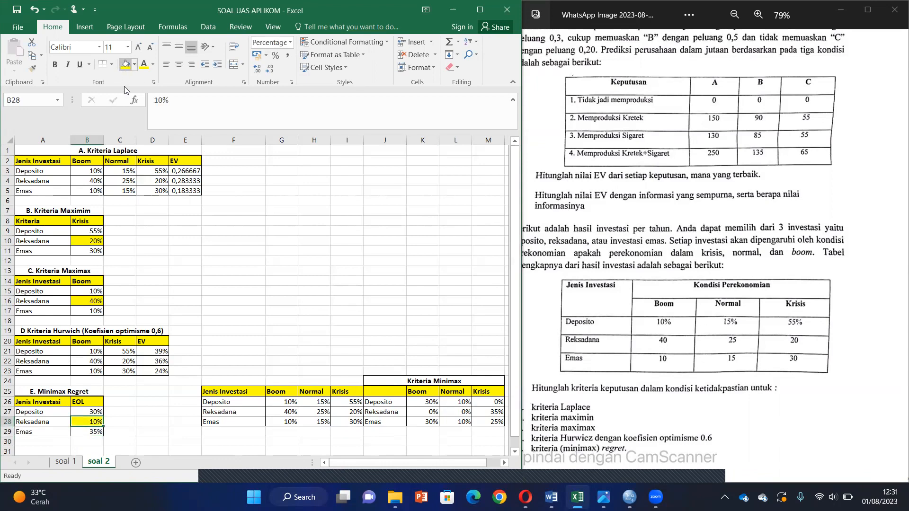